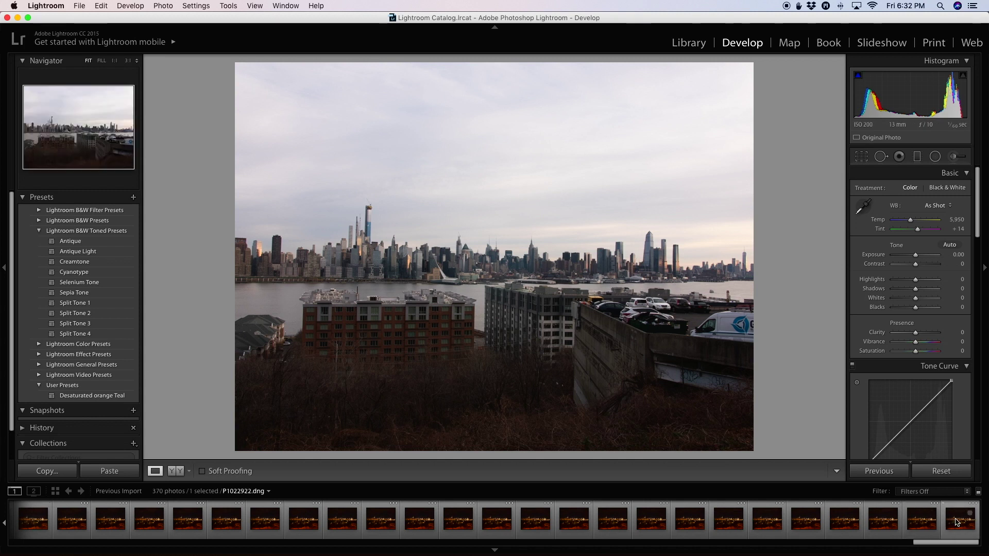
- Examine the last night photo in the sequence and return to the first daylight photo
{"action": "left_click", "coordinate": [962, 520]}
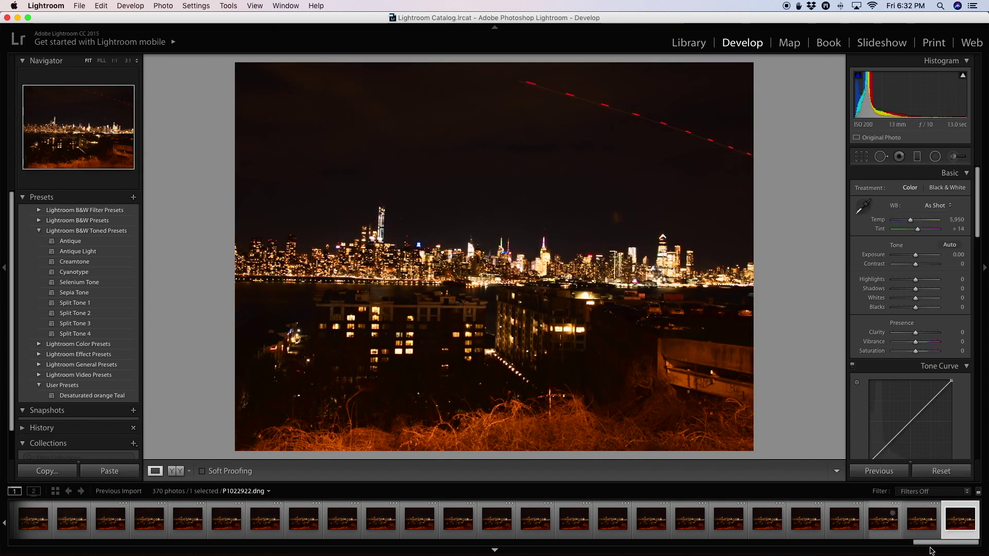
{"action": "left_click_drag", "start_coordinate": [936, 543], "coordinate": [41, 544]}
{"action": "left_click", "coordinate": [28, 520]}
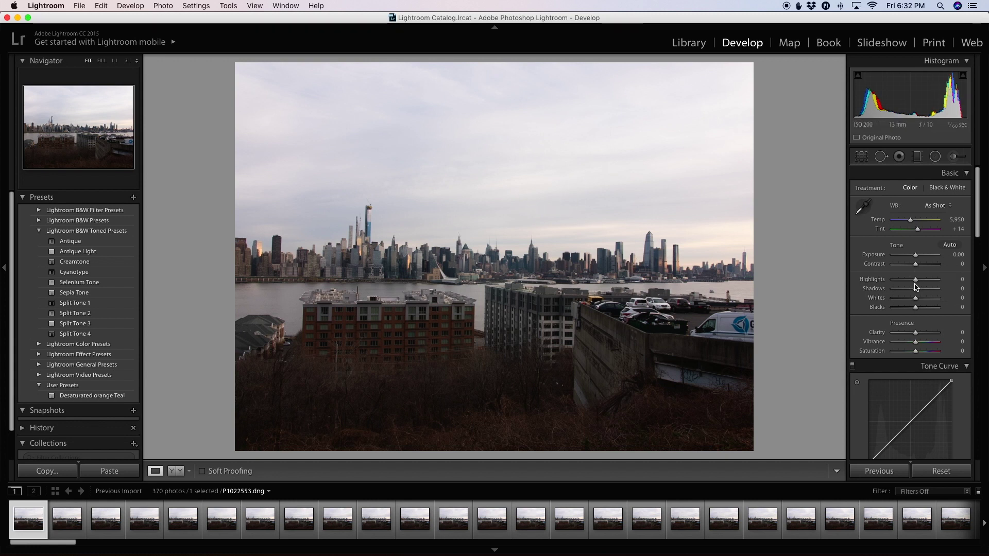
- Adjust the first photo's basic settings to Highlights -68, Shadows +56, Temp 5,327 and Clarity +14
{"action": "mouse_move", "coordinate": [916, 282]}
{"action": "left_mouse_down"}
{"action": "mouse_move", "coordinate": [894, 287]}
{"action": "mouse_move", "coordinate": [926, 293]}
{"action": "left_mouse_up"}
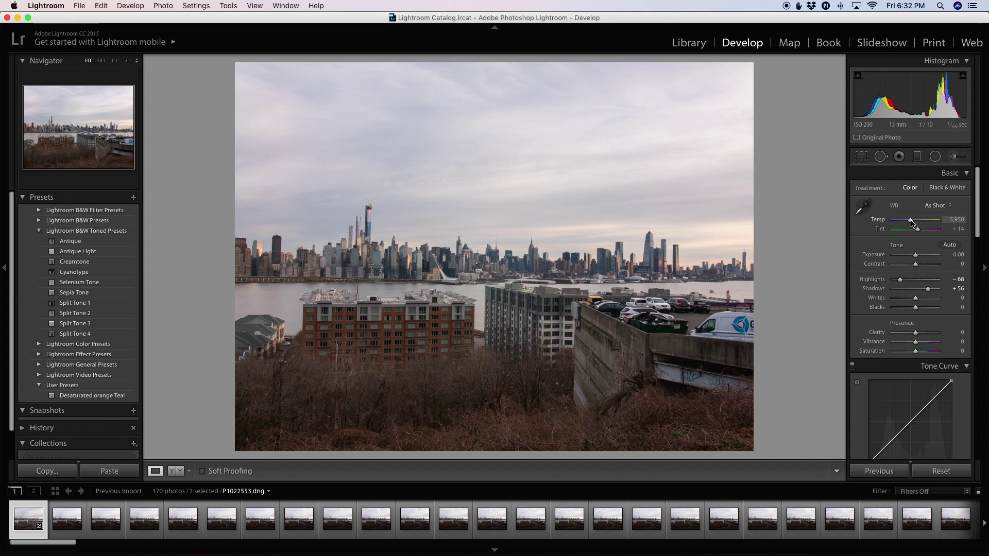
{"action": "left_click_drag", "start_coordinate": [909, 221], "coordinate": [909, 221]}
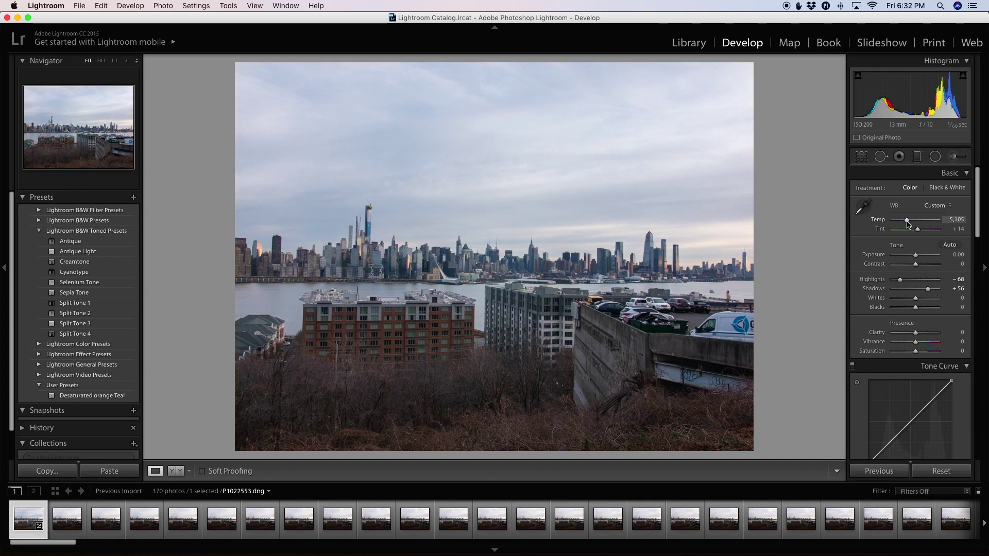
{"action": "left_click_drag", "start_coordinate": [908, 223], "coordinate": [908, 224]}
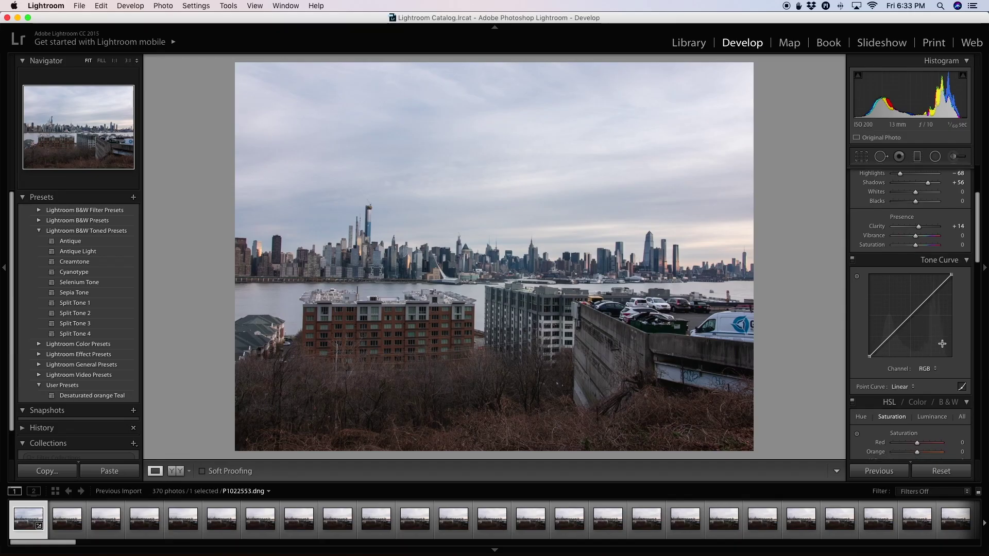
- Set the first photo's luminance noise reduction to 5
{"action": "scroll", "coordinate": [938, 350], "scroll_direction": "down", "scroll_amount": 1}
{"action": "scroll", "coordinate": [937, 355], "scroll_direction": "down", "scroll_amount": 5}
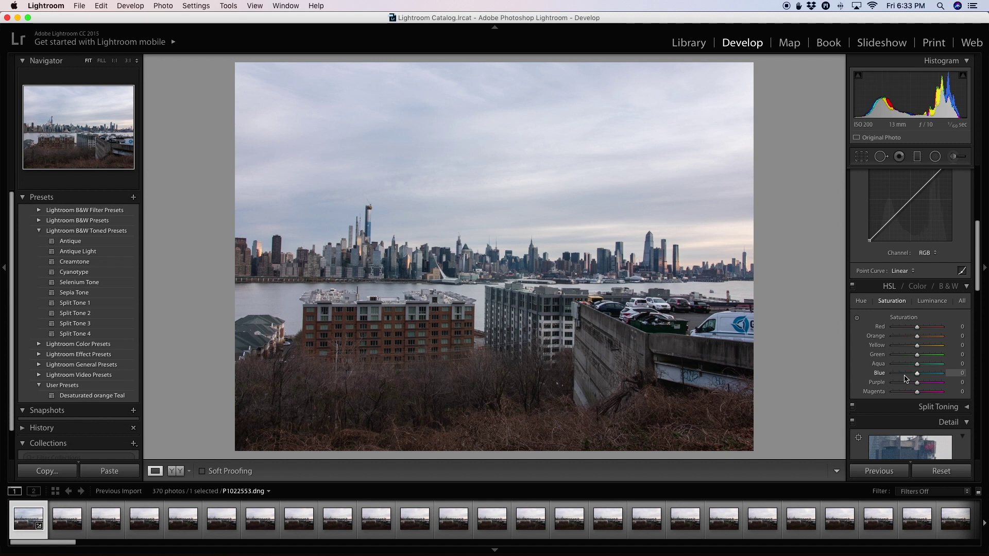
{"action": "scroll", "coordinate": [925, 399], "scroll_direction": "down", "scroll_amount": 3}
{"action": "scroll", "coordinate": [924, 402], "scroll_direction": "down", "scroll_amount": 5}
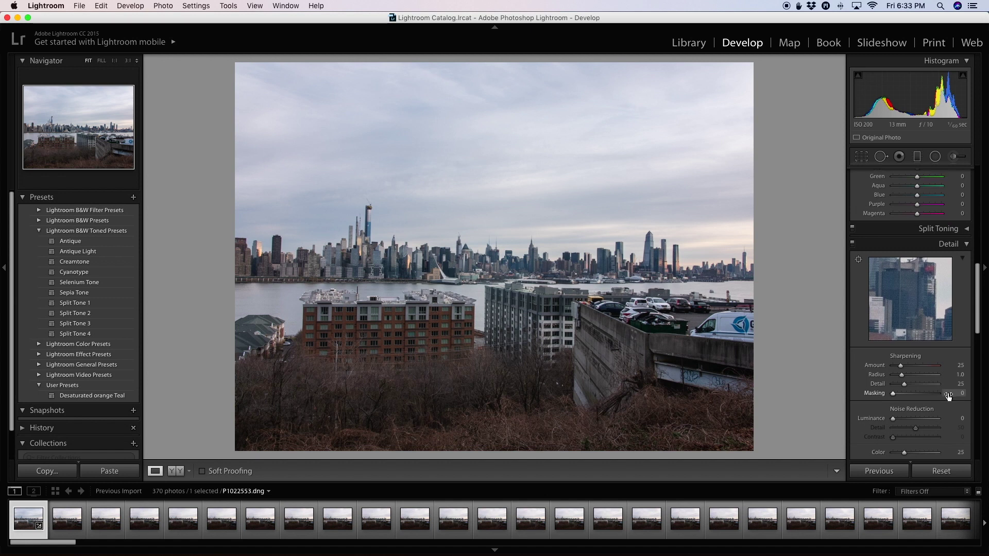
{"action": "scroll", "coordinate": [948, 396], "scroll_direction": "down", "scroll_amount": 1}
{"action": "scroll", "coordinate": [950, 395], "scroll_direction": "down", "scroll_amount": 3}
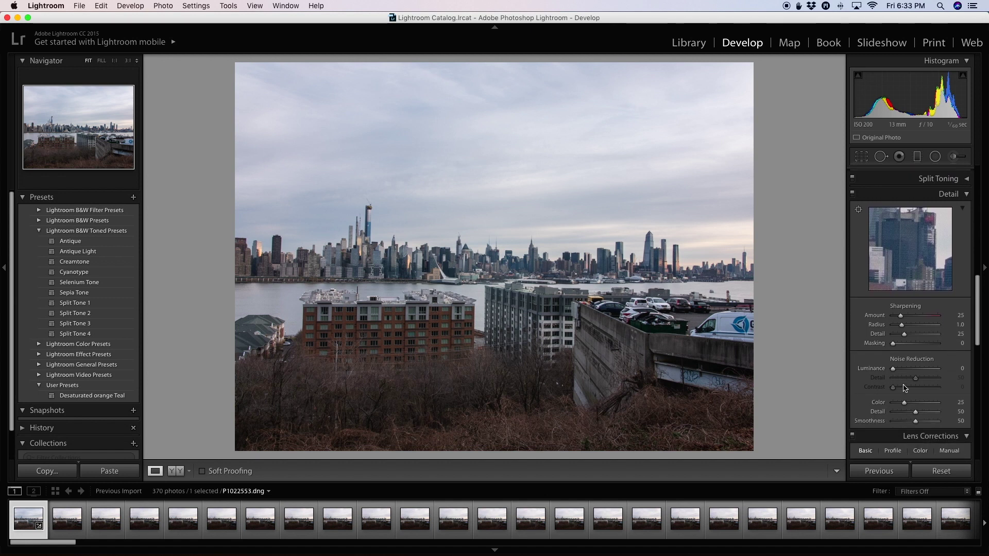
{"action": "left_click_drag", "start_coordinate": [893, 370], "coordinate": [895, 371]}
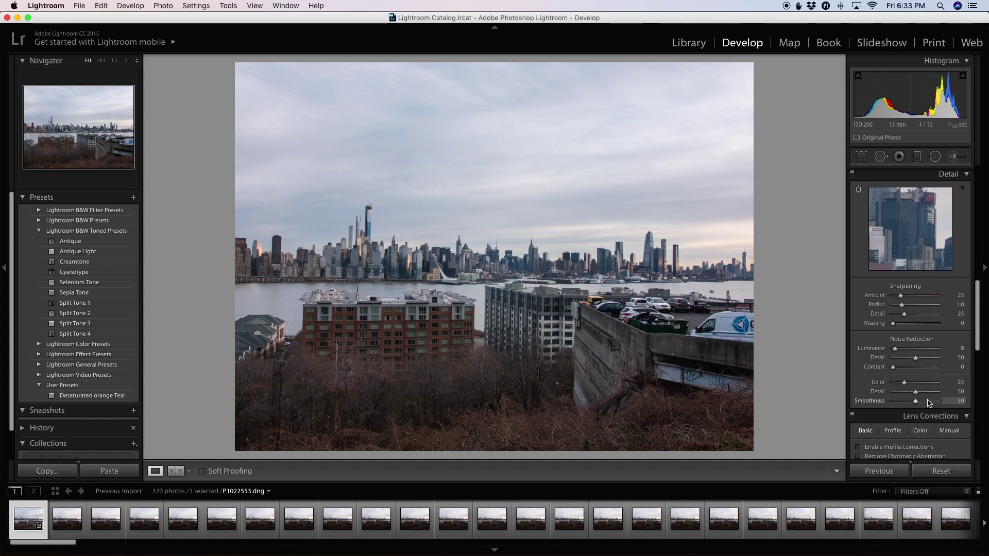
{"action": "scroll", "coordinate": [896, 371], "scroll_direction": "down", "scroll_amount": 3}
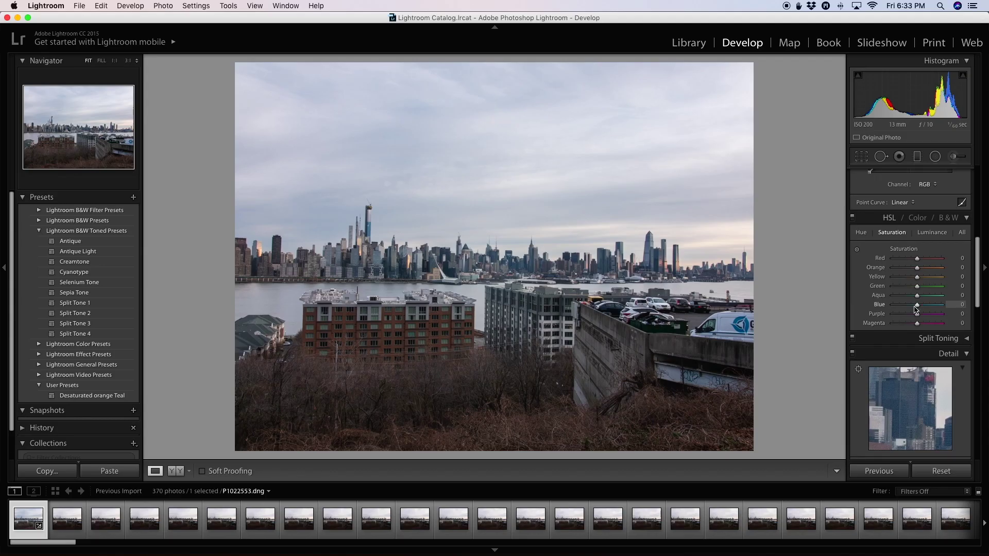
{"action": "scroll", "coordinate": [909, 319], "scroll_direction": "up", "scroll_amount": 5}
{"action": "scroll", "coordinate": [909, 319], "scroll_direction": "up", "scroll_amount": 3}
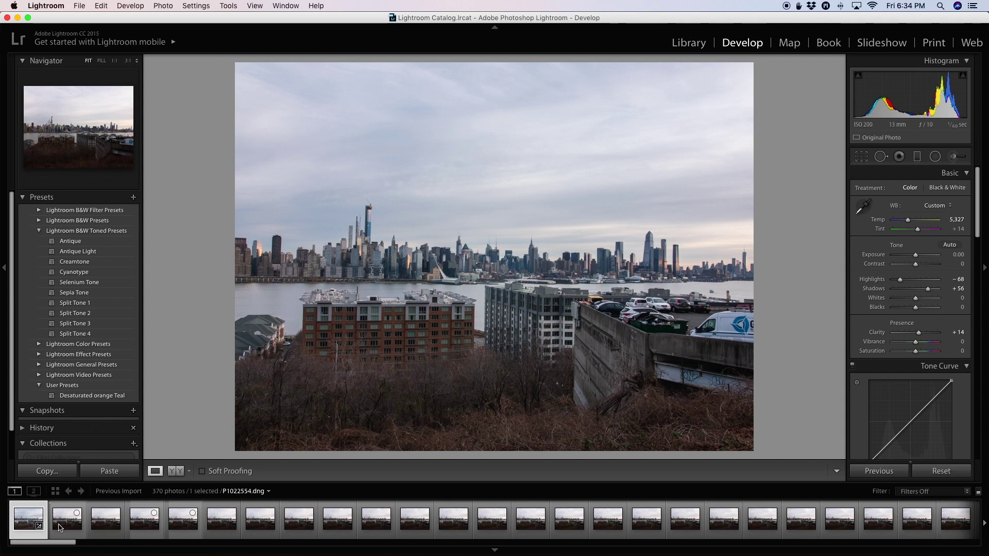
- Select every photo in the sequence and synchronize the first photo's develop settings to all of them
{"action": "left_click_drag", "start_coordinate": [75, 541], "coordinate": [987, 533]}
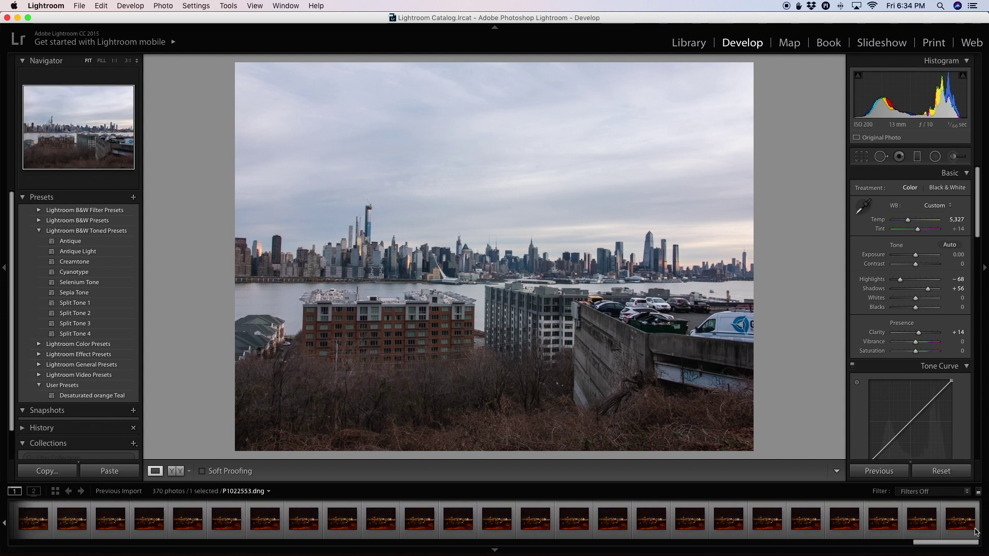
{"action": "mouse_move", "coordinate": [925, 547]}
{"action": "left_mouse_down"}
{"action": "mouse_move", "coordinate": [791, 549]}
{"action": "mouse_move", "coordinate": [927, 546]}
{"action": "left_mouse_up"}
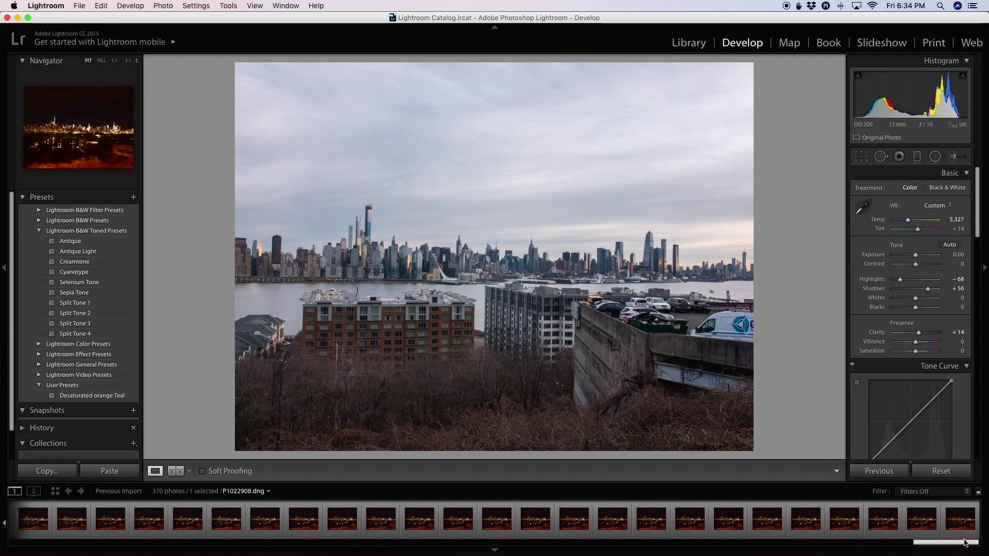
{"action": "key", "text": "super+a"}
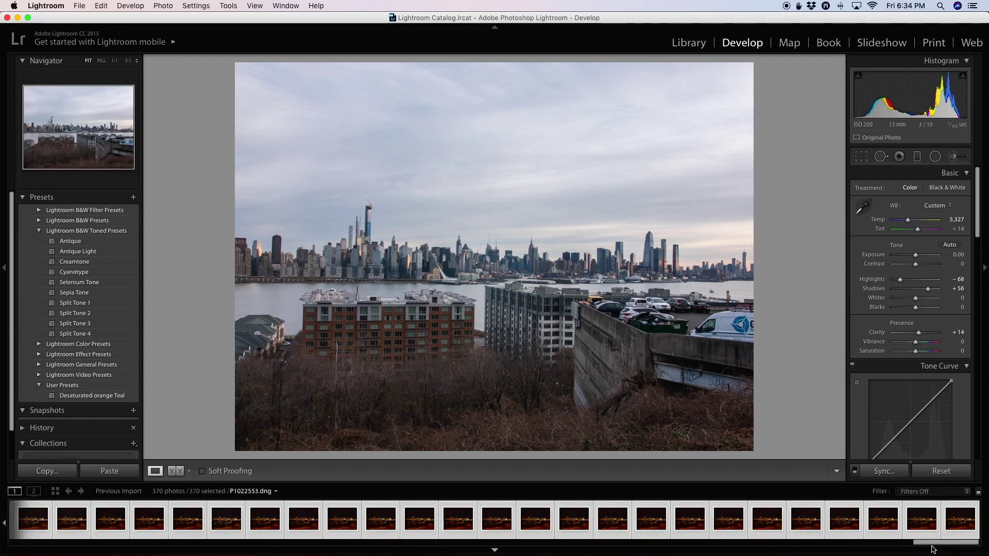
{"action": "left_click", "coordinate": [881, 471]}
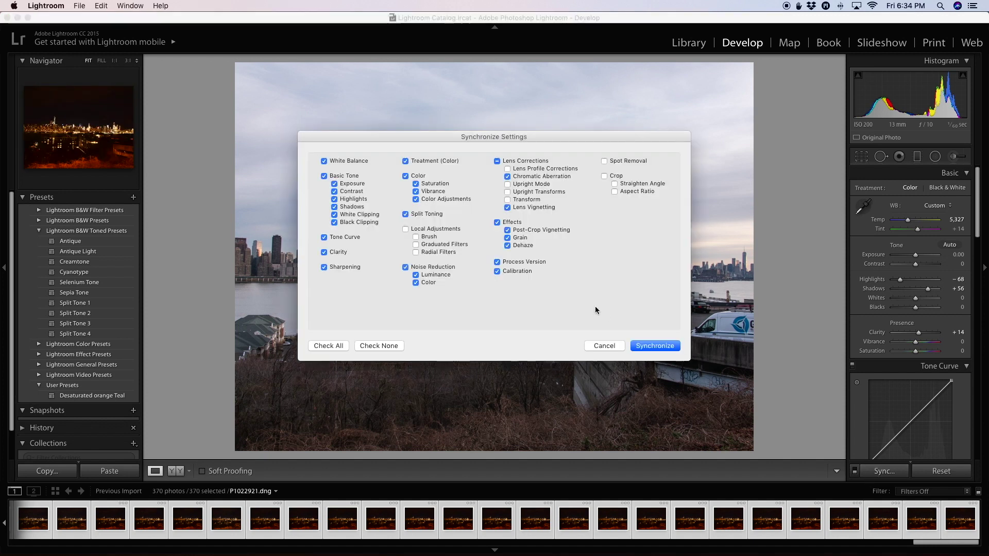
{"action": "left_click", "coordinate": [672, 348]}
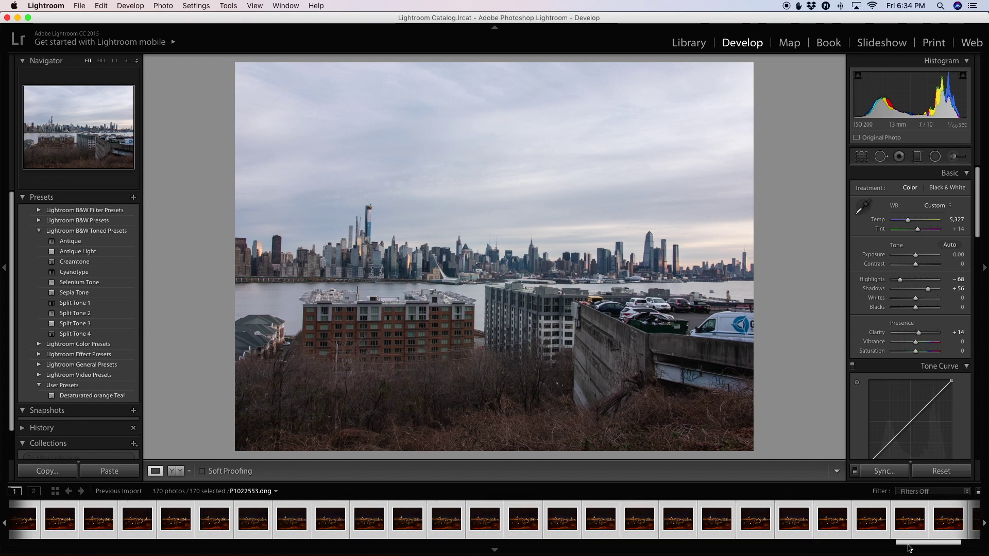
- Compare the last night photo before and after the synchronized adjustments
{"action": "mouse_move", "coordinate": [927, 547]}
{"action": "left_mouse_down"}
{"action": "mouse_move", "coordinate": [314, 555]}
{"action": "mouse_move", "coordinate": [935, 528]}
{"action": "left_mouse_up"}
{"action": "left_click", "coordinate": [956, 522]}
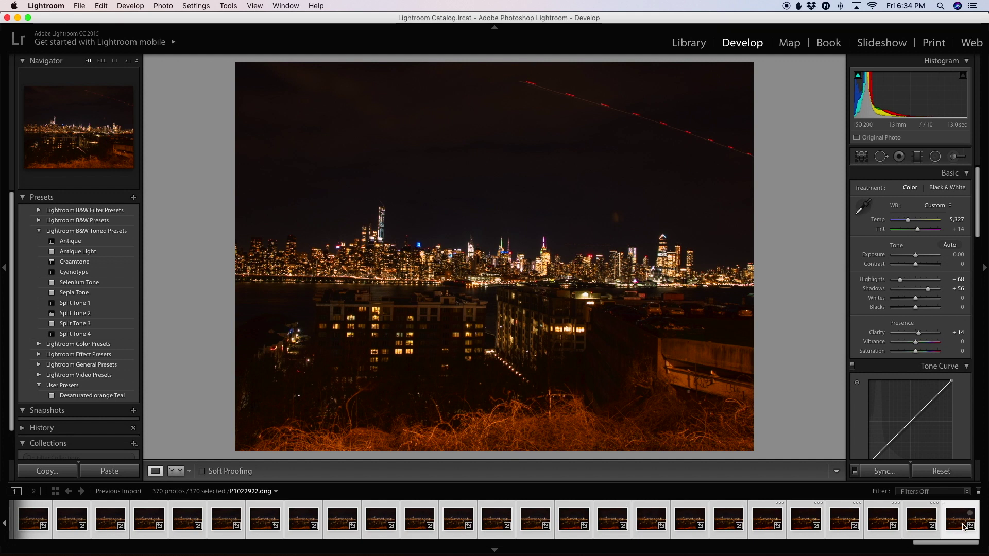
{"action": "key", "text": "backslash"}
{"action": "key", "text": "backslash"}
{"action": "key", "text": "backslash"}
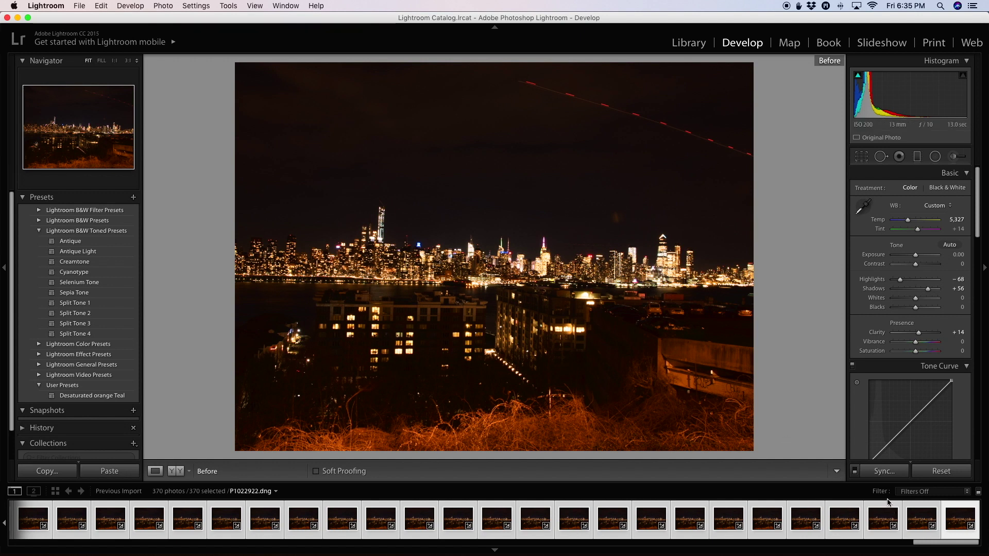
{"action": "key", "text": "backslash"}
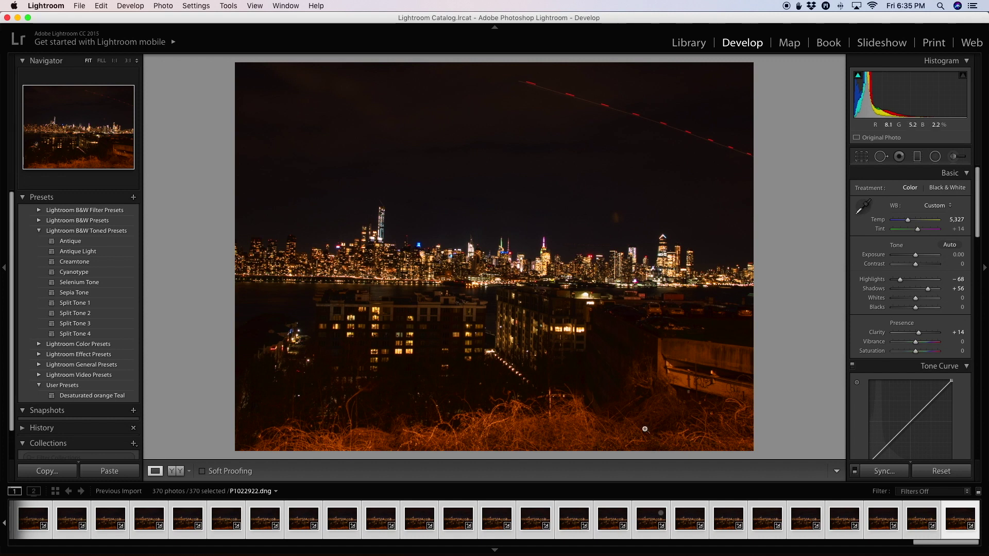
- Check the synchronized adjustments on the second and third photos of the sequence
{"action": "left_click_drag", "start_coordinate": [919, 543], "coordinate": [44, 543]}
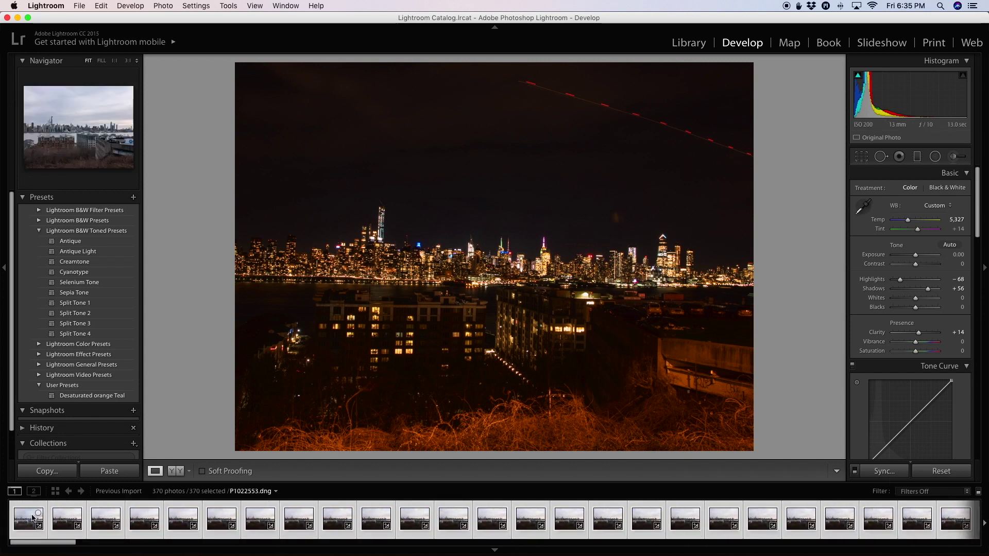
{"action": "left_click", "coordinate": [72, 520]}
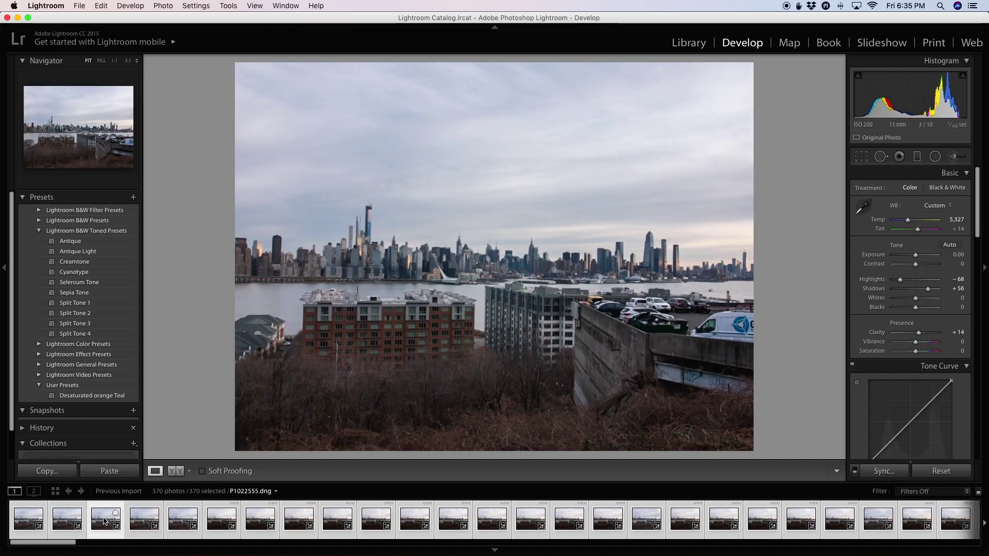
{"action": "left_click", "coordinate": [104, 520]}
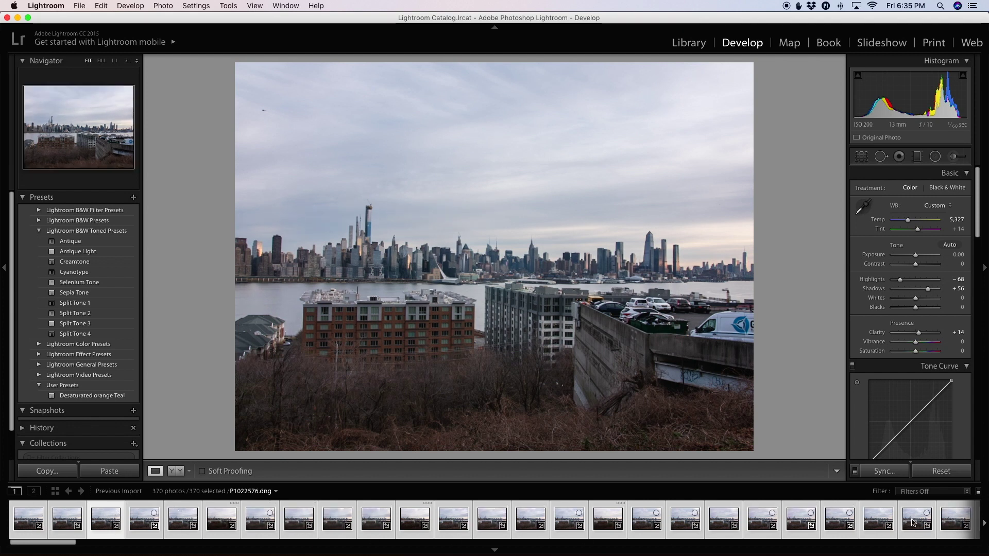
- Export all selected photos as sRGB JPEGs at quality 100 into the subfolder On roof2 beside the originals
{"action": "left_click", "coordinate": [78, 7]}
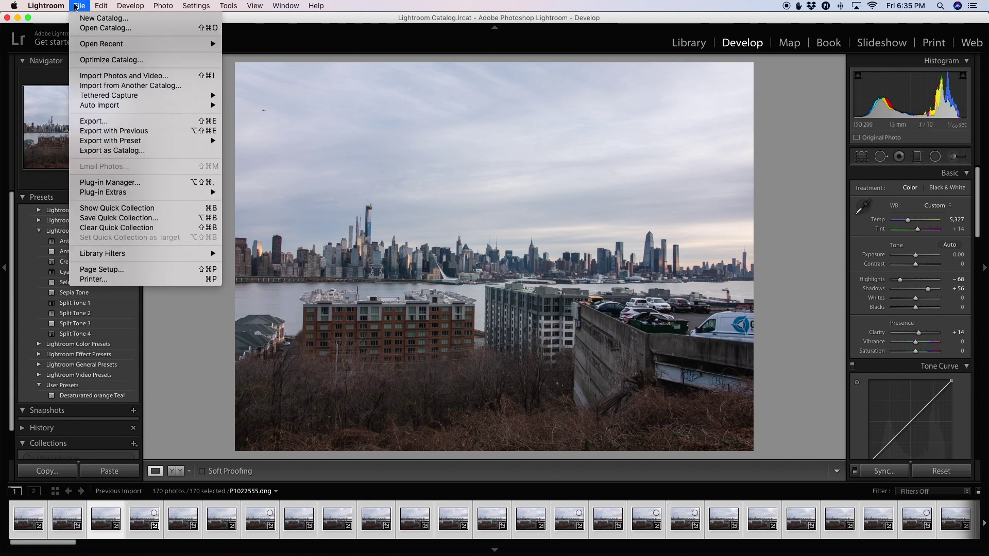
{"action": "left_click", "coordinate": [114, 122]}
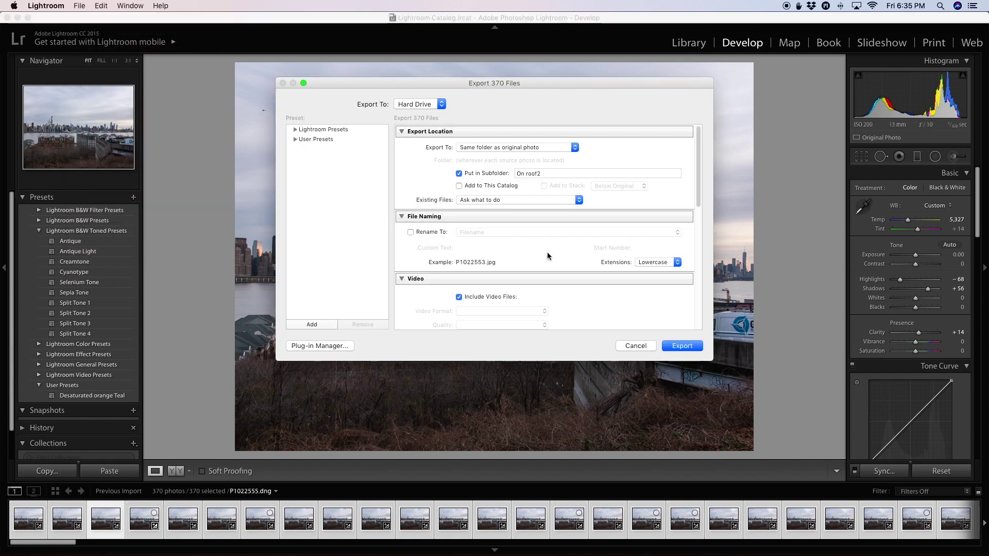
{"action": "scroll", "coordinate": [576, 283], "scroll_direction": "down", "scroll_amount": 5}
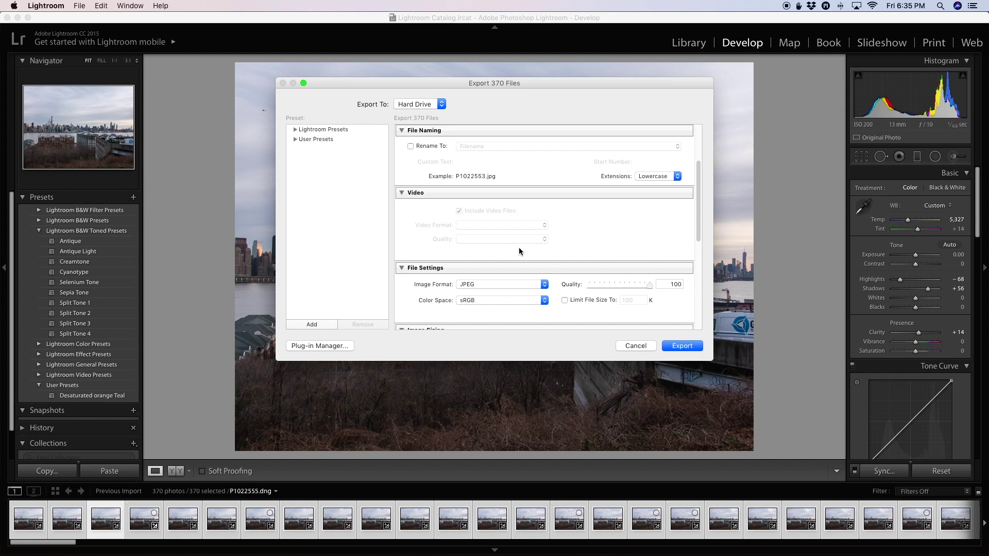
{"action": "left_click", "coordinate": [681, 345]}
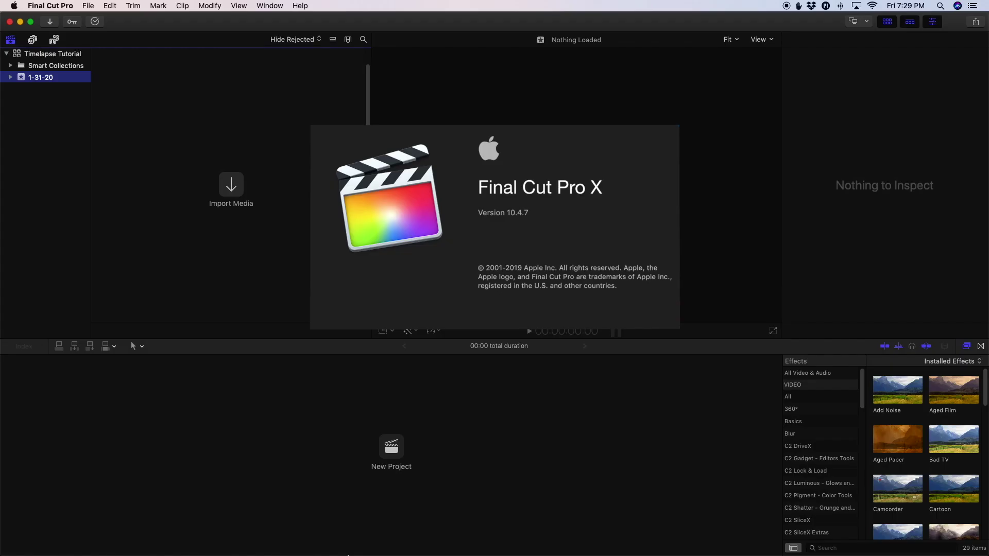
- Switch to Finder and open the Stills folder inside BLVD East's Timelapse Transitions Tutorial folder on the EDIT MOBILE drive
{"action": "key", "text": "super+w"}
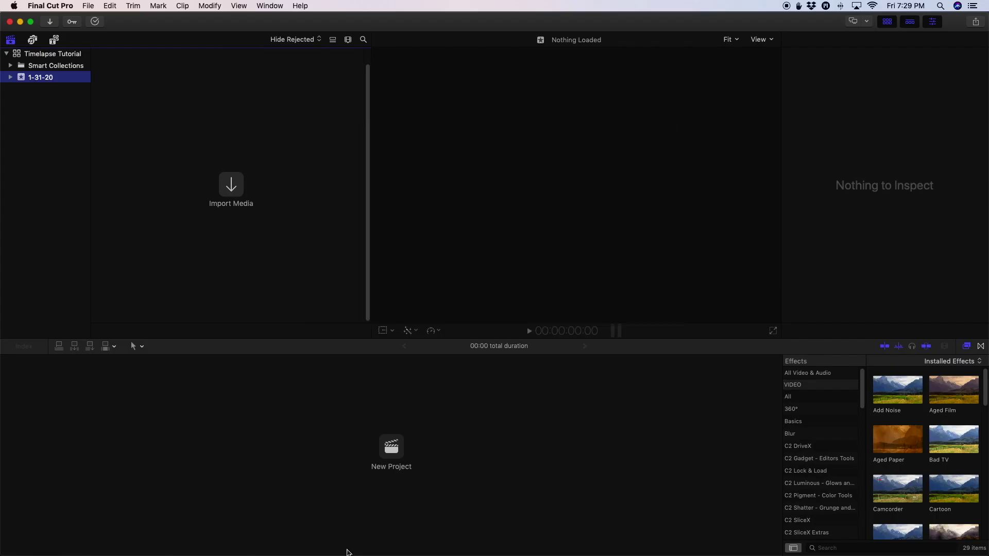
{"action": "left_click", "coordinate": [448, 420]}
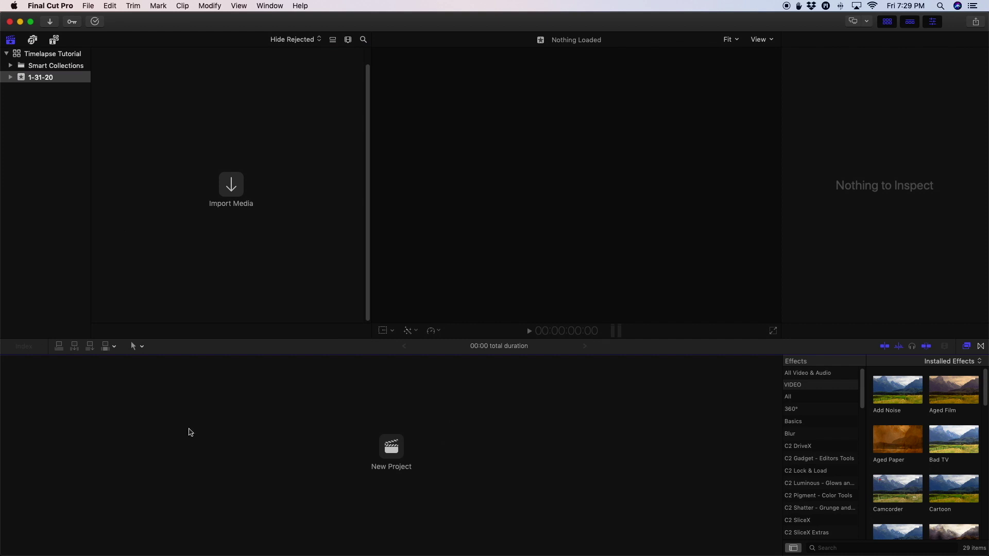
{"action": "mouse_move", "coordinate": [216, 546]}
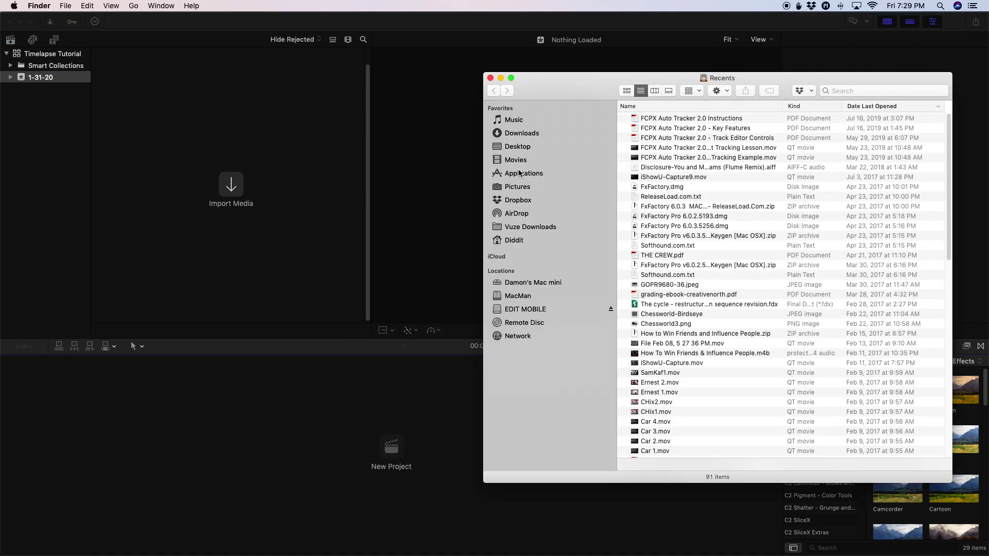
{"action": "left_click", "coordinate": [525, 309]}
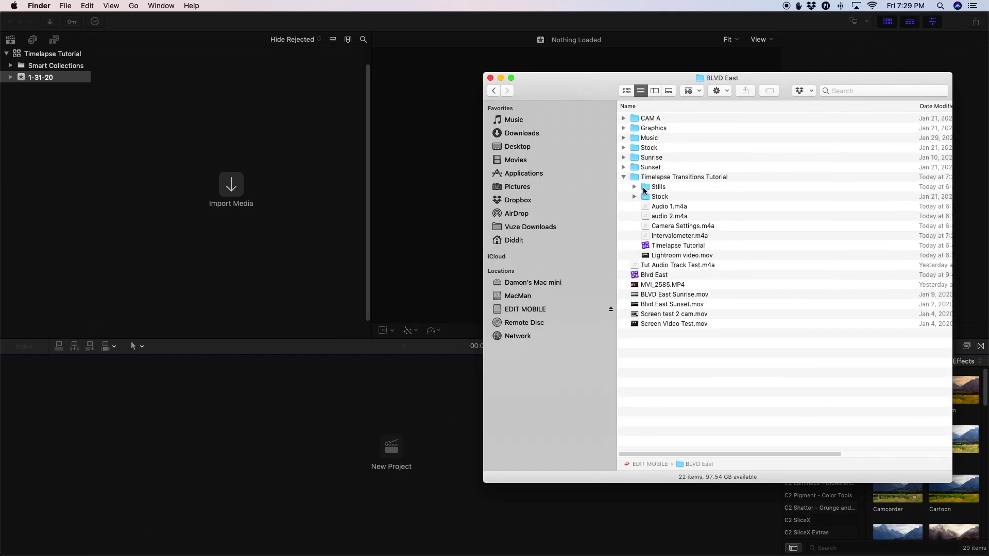
{"action": "left_click", "coordinate": [644, 190]}
{"action": "double_click", "coordinate": [594, 194]}
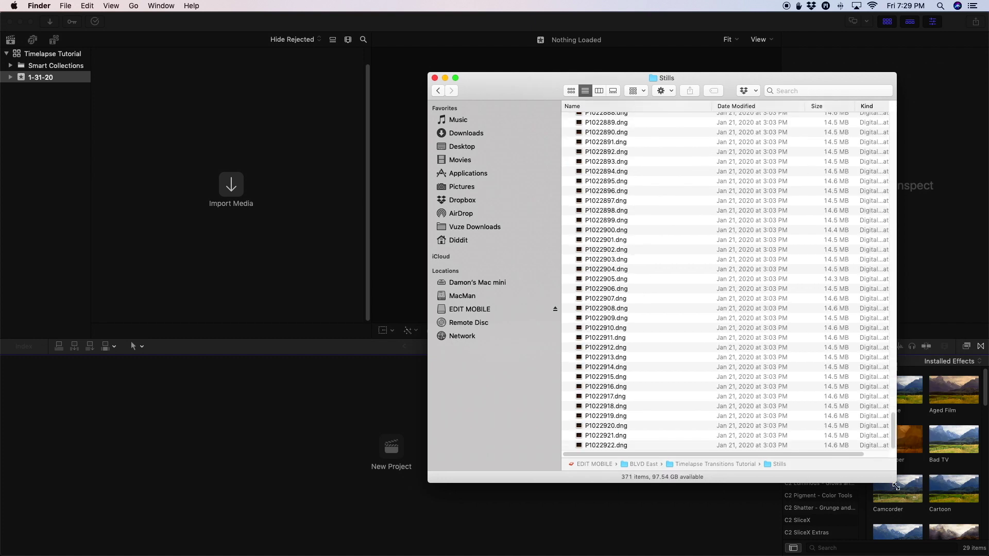
- Import the JPEGs P1022553 through P1022922 from the On roof2 folder into the 1-31-20 event in Final Cut Pro
{"action": "left_click_drag", "start_coordinate": [896, 487], "coordinate": [954, 533]}
{"action": "scroll", "coordinate": [792, 335], "scroll_direction": "up", "scroll_amount": 20}
{"action": "left_click", "coordinate": [568, 119]}
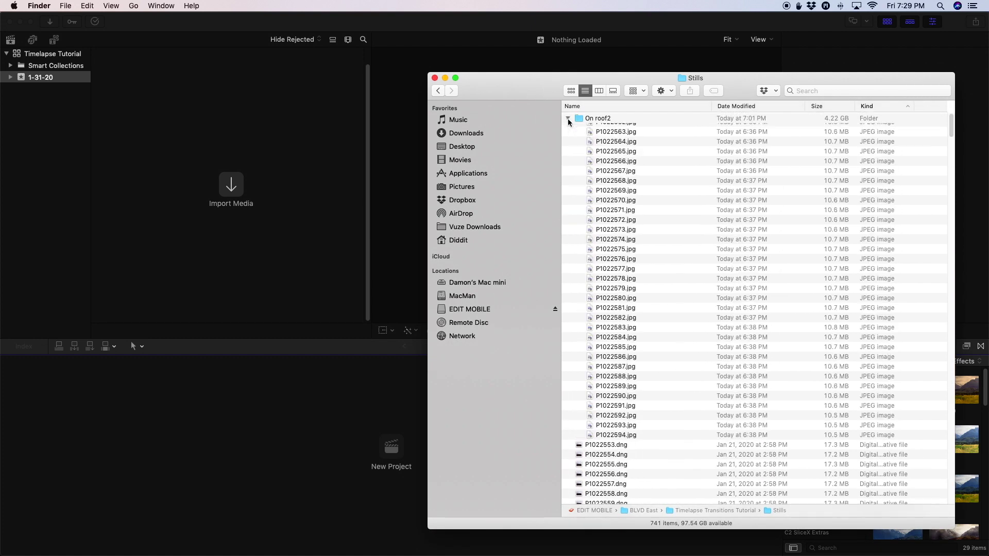
{"action": "left_click", "coordinate": [607, 142]}
{"action": "scroll", "coordinate": [751, 302], "scroll_direction": "down", "scroll_amount": 20}
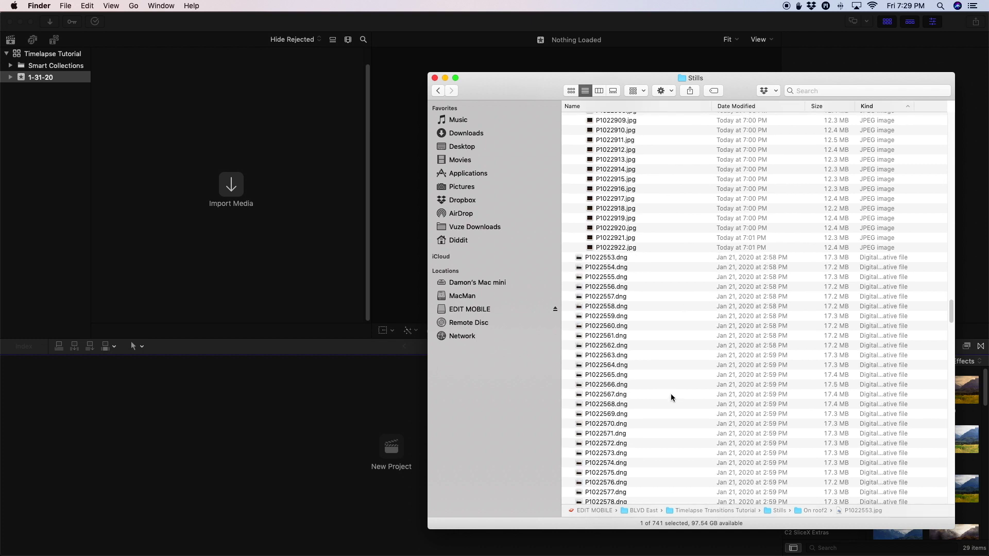
{"action": "left_click", "coordinate": [665, 250], "text": "shift"}
{"action": "left_click_drag", "start_coordinate": [587, 251], "coordinate": [176, 170]}
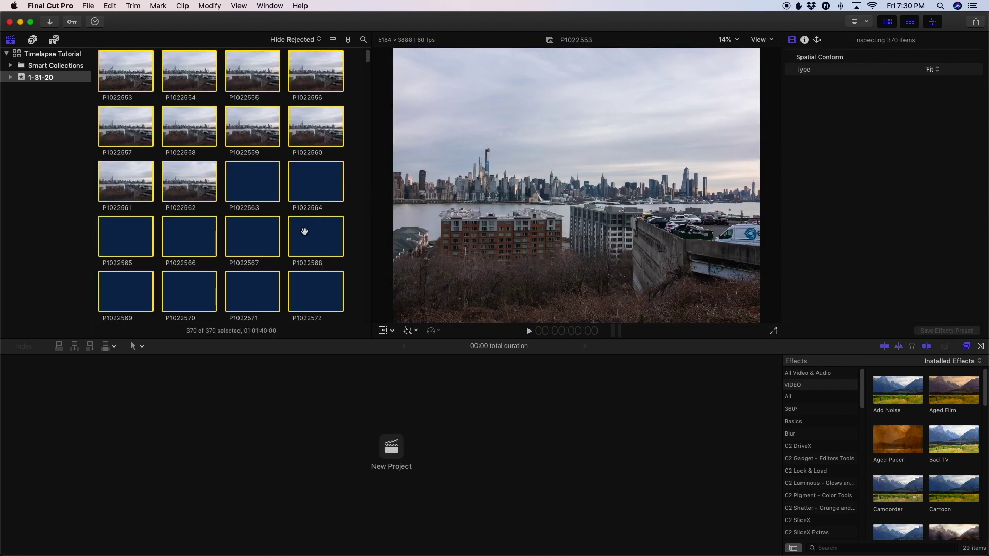
- Create a new project in the 1-31-20 event with custom video settings of 1080p HD, 1920x1080 at 23.98p
{"action": "left_click", "coordinate": [87, 8]}
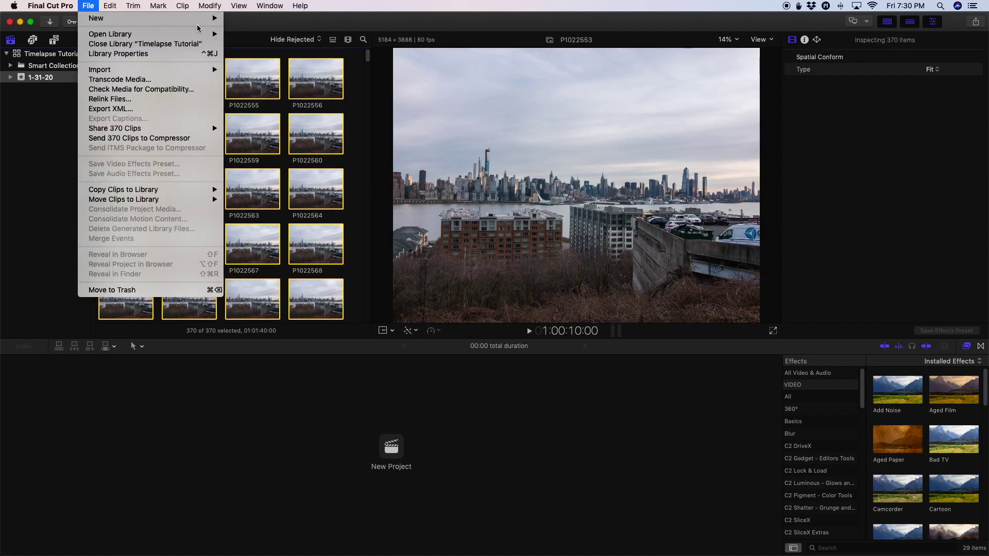
{"action": "mouse_move", "coordinate": [200, 18]}
{"action": "left_click", "coordinate": [242, 21]}
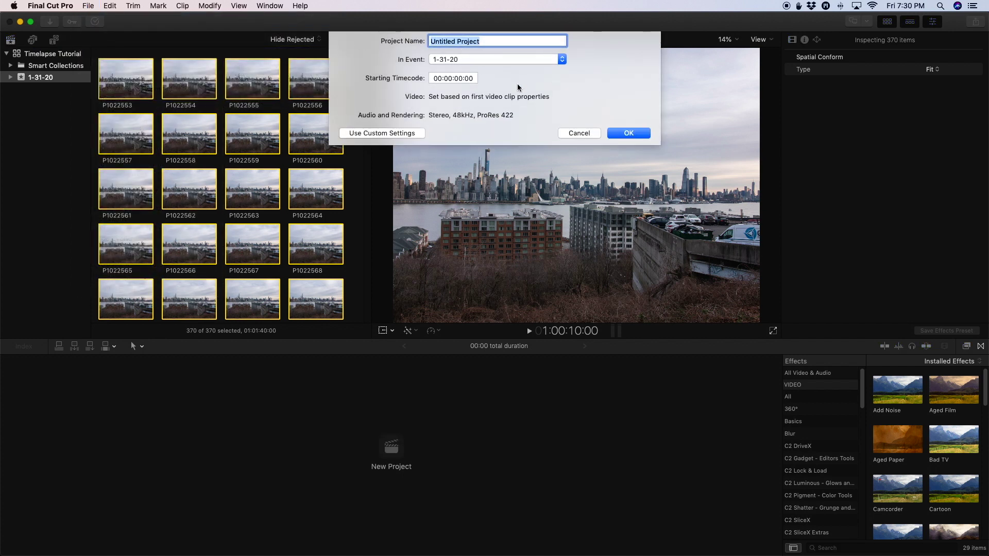
{"action": "left_click", "coordinate": [382, 133]}
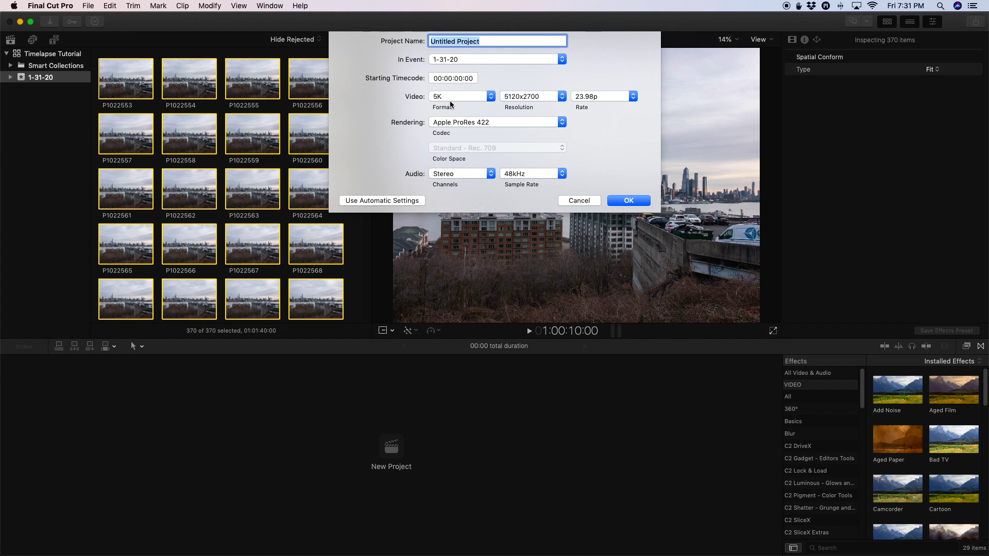
{"action": "left_click", "coordinate": [485, 97]}
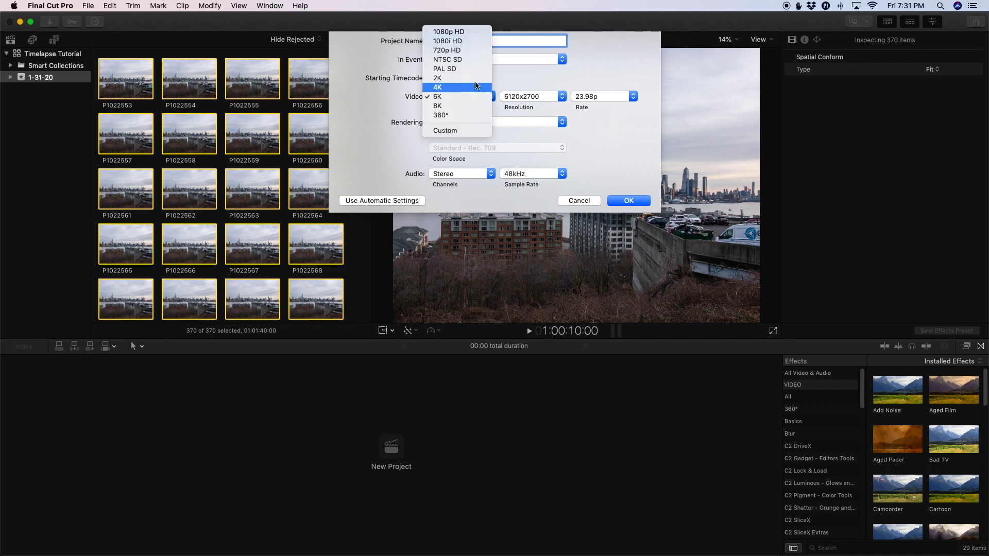
{"action": "left_click", "coordinate": [465, 32]}
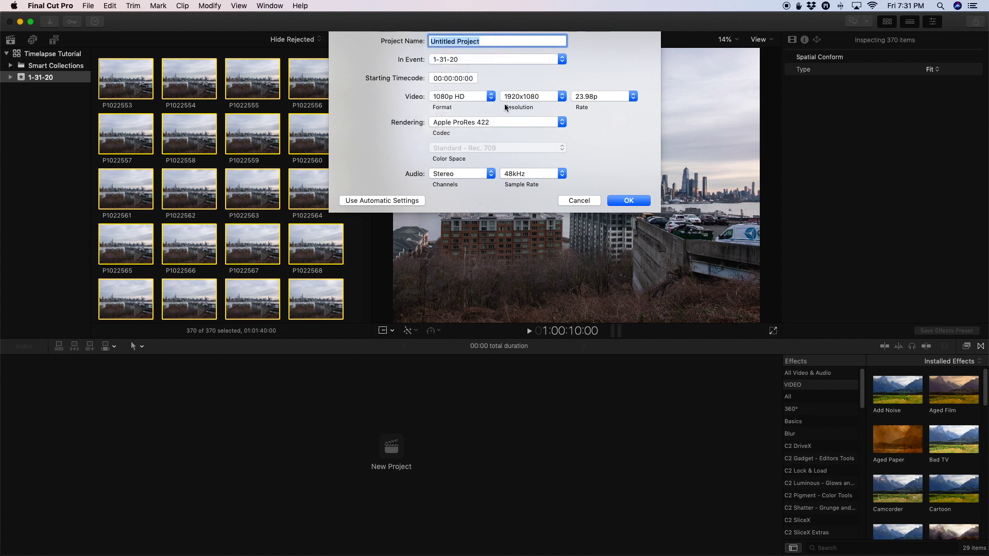
{"action": "left_click", "coordinate": [632, 206]}
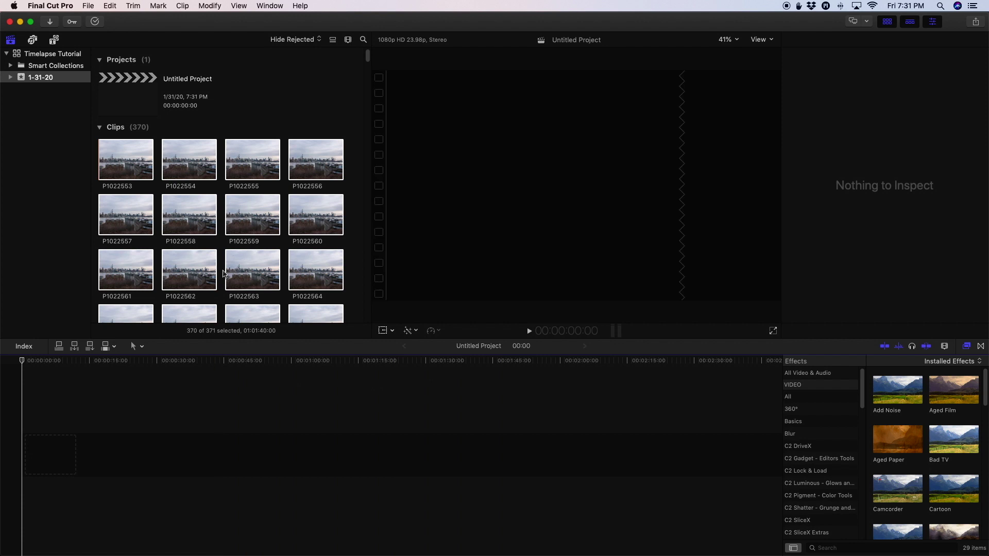
- Insert all the imported stills from the 1-31-20 event into the project timeline and hide the Effects browser
{"action": "left_click", "coordinate": [203, 202]}
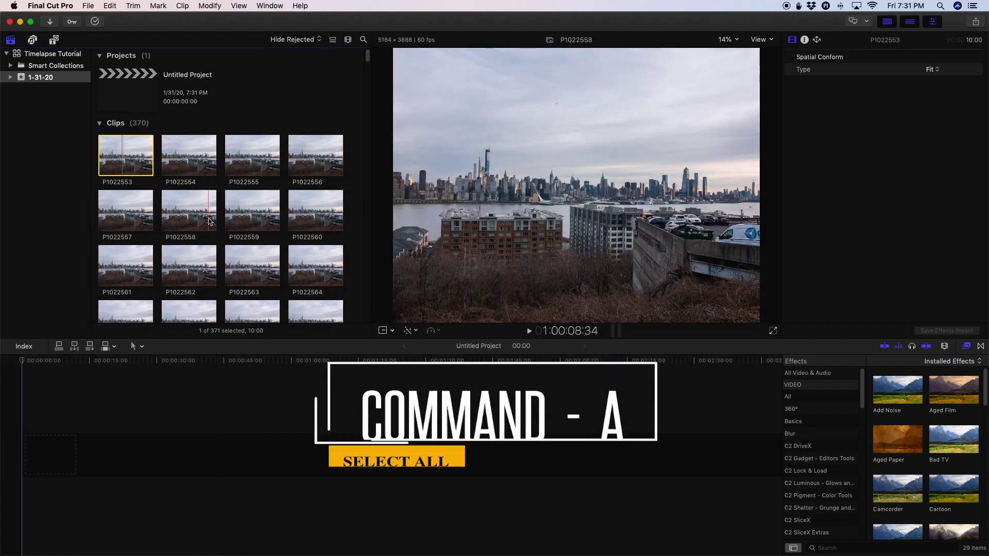
{"action": "key", "text": "super+a"}
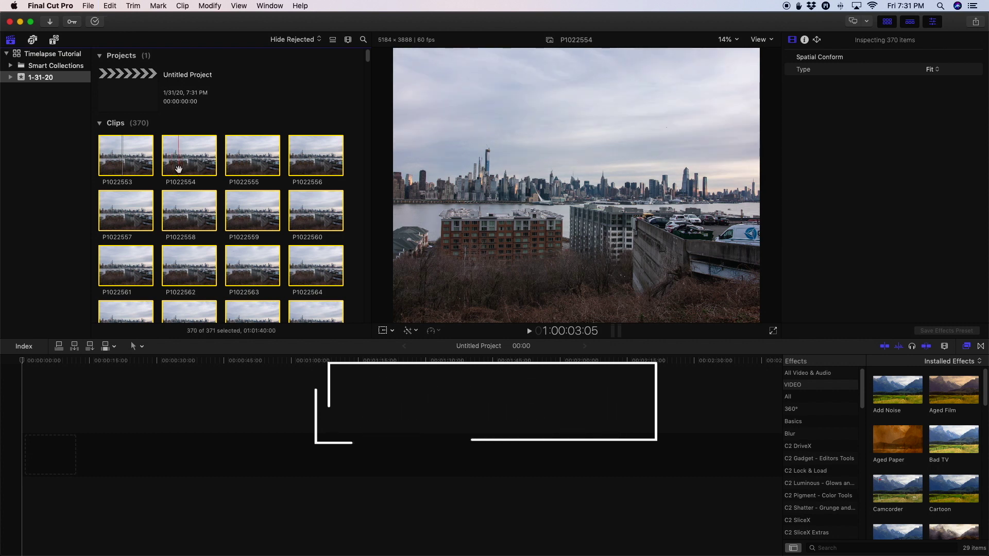
{"action": "key", "text": "w"}
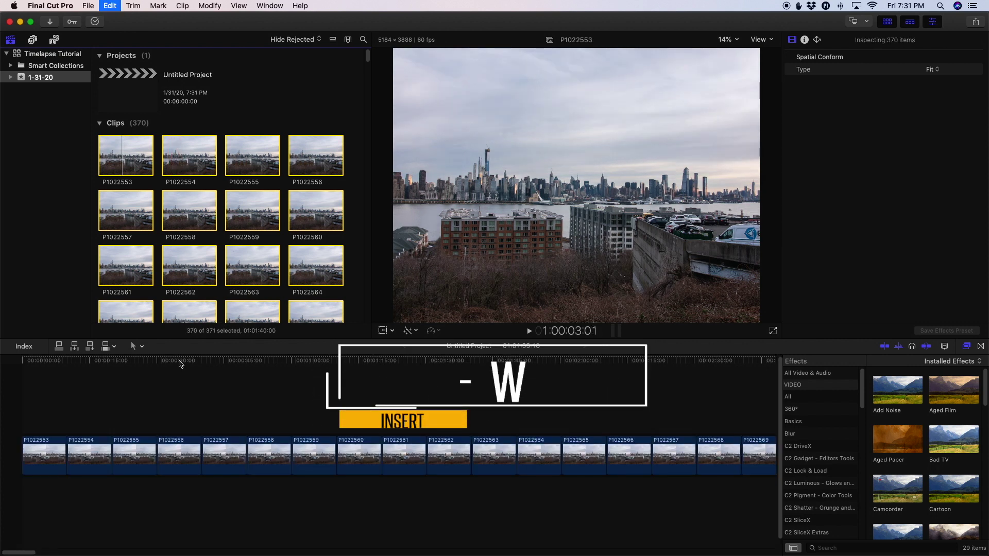
{"action": "key", "text": "super+5"}
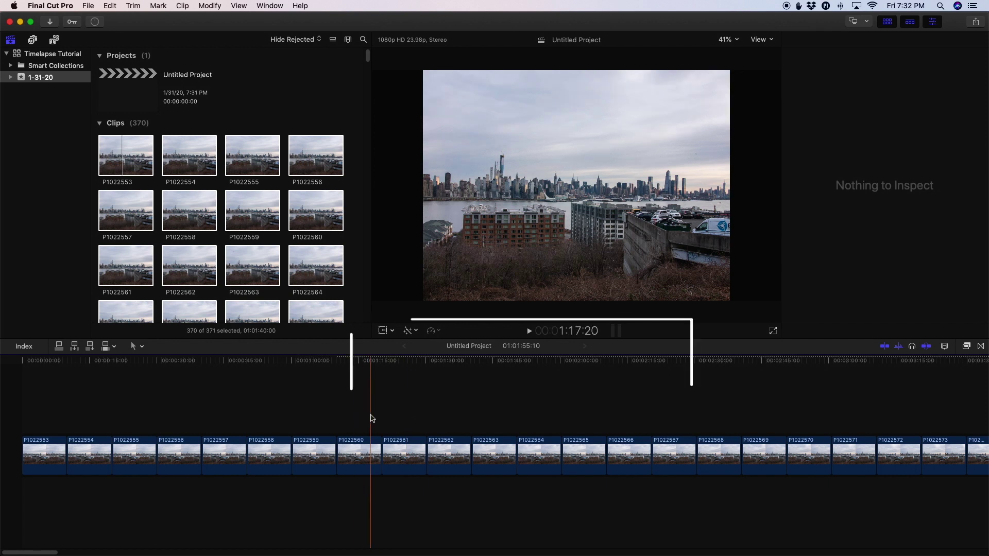
- Set the duration of every still in the timeline to one frame and play the whole sequence
{"action": "key", "text": "super+a"}
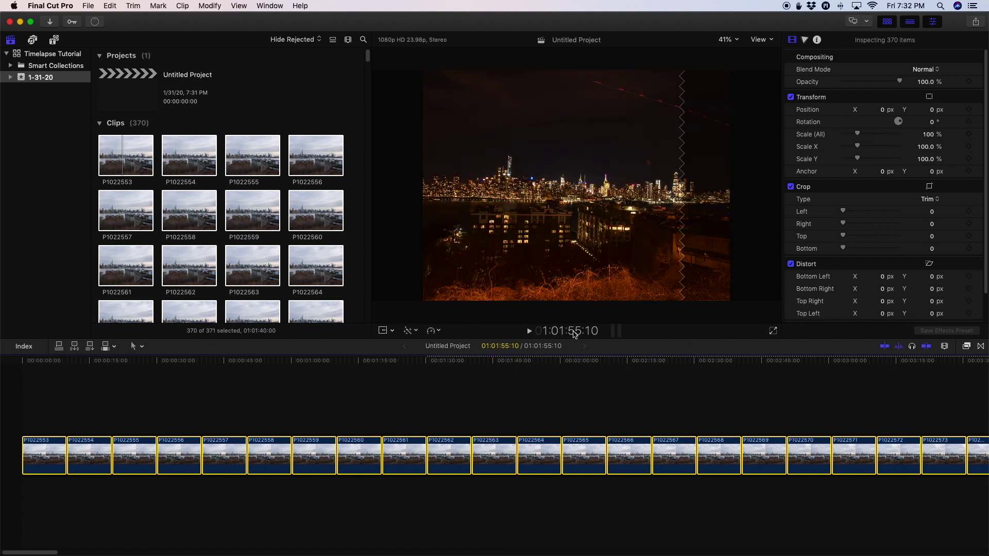
{"action": "key", "text": "ctrl+d"}
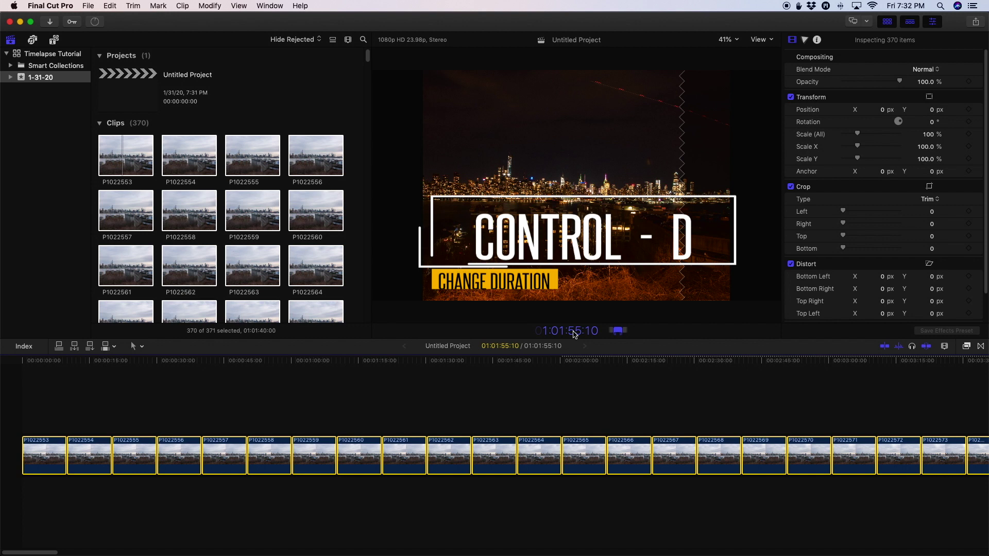
{"action": "type", "text": "1"}
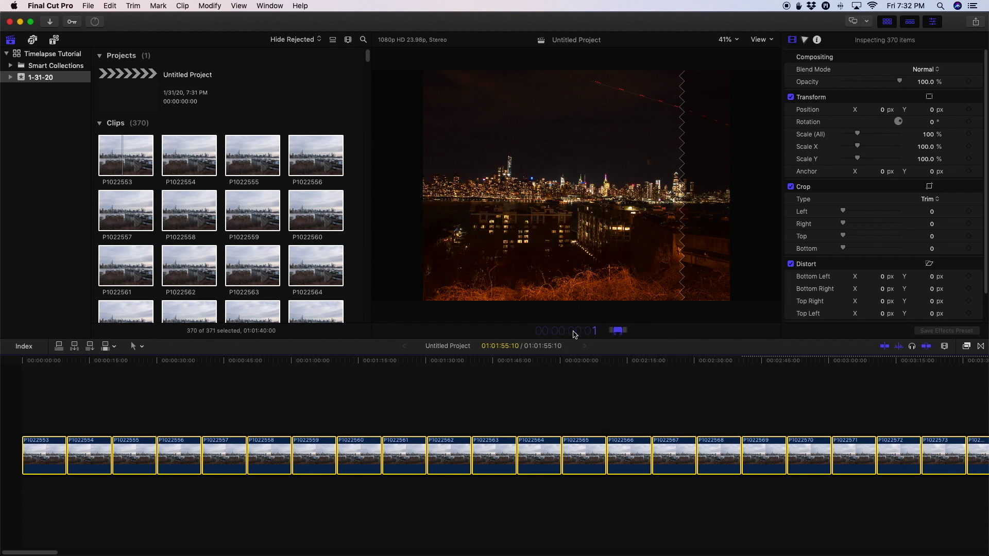
{"action": "key", "text": "Return"}
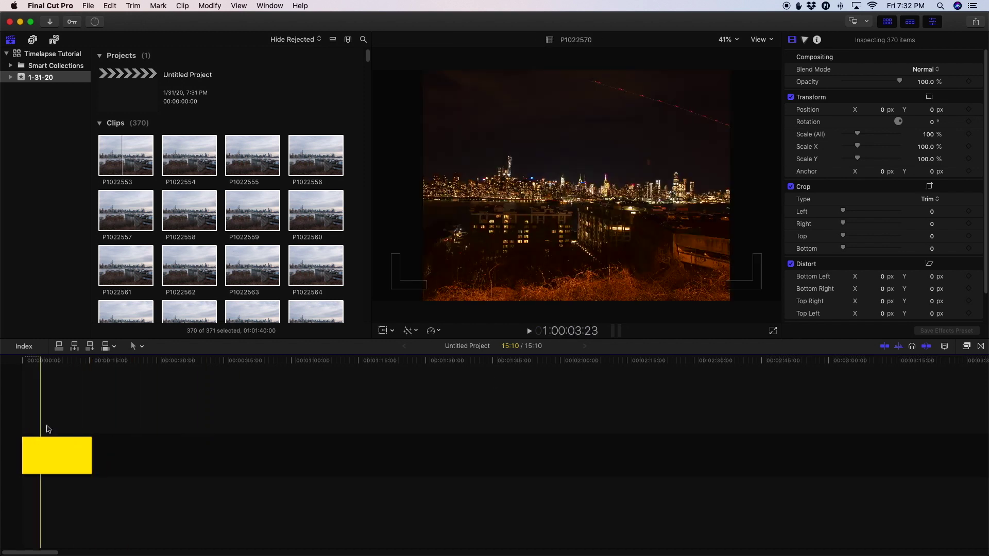
{"action": "key", "text": "shift+z"}
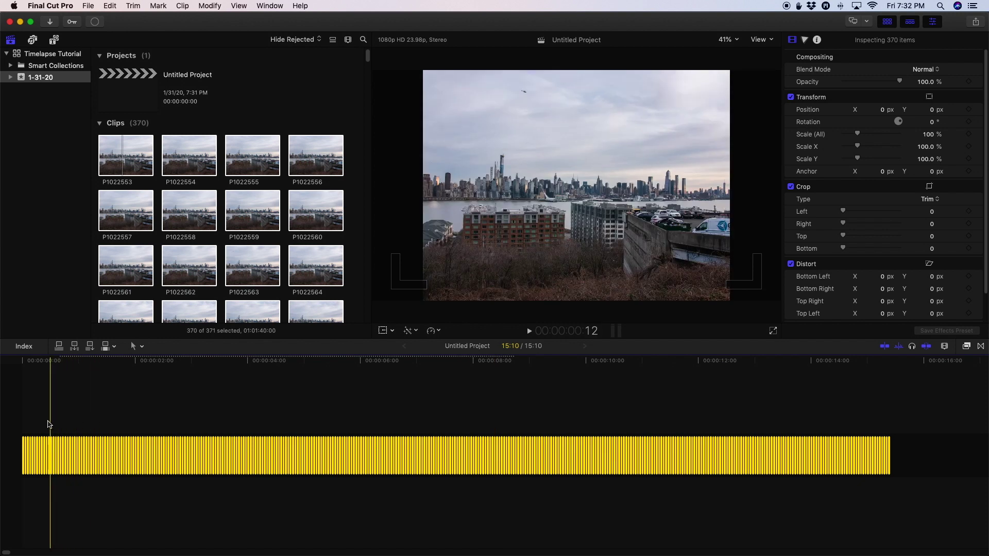
{"action": "key", "text": "space"}
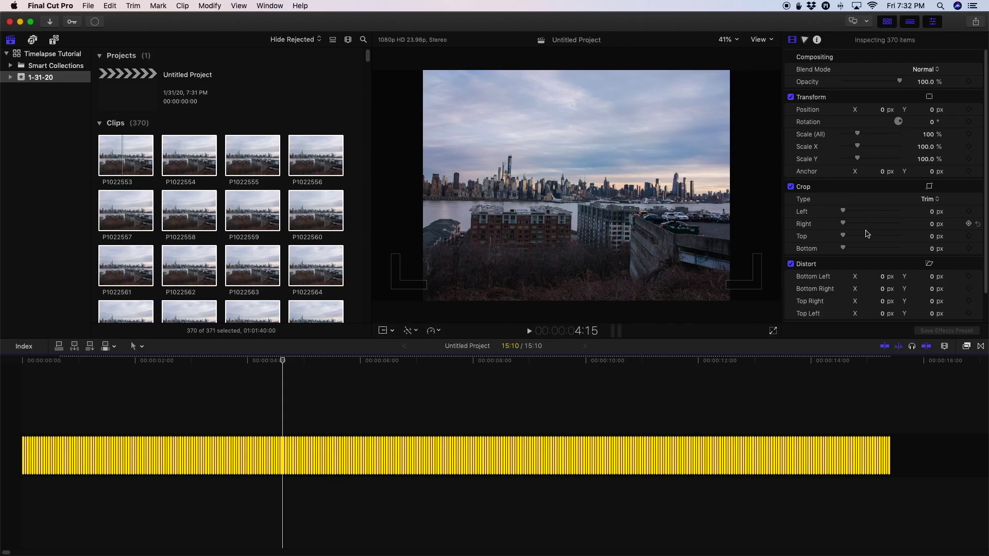
- Set the Spatial Conform type of all the timeline stills to Fill
{"action": "scroll", "coordinate": [866, 232], "scroll_direction": "down", "scroll_amount": 2}
{"action": "left_click", "coordinate": [936, 312]}
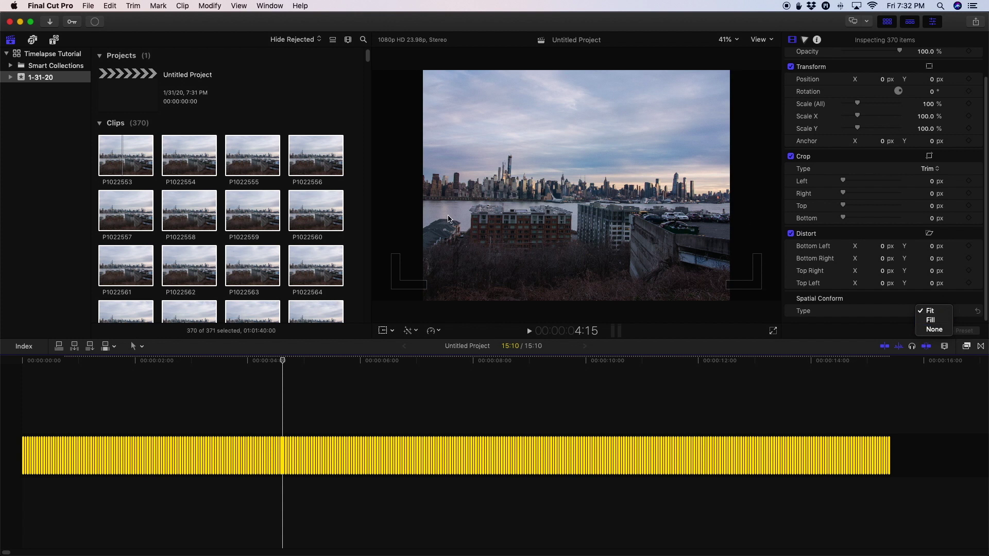
{"action": "left_click", "coordinate": [932, 321]}
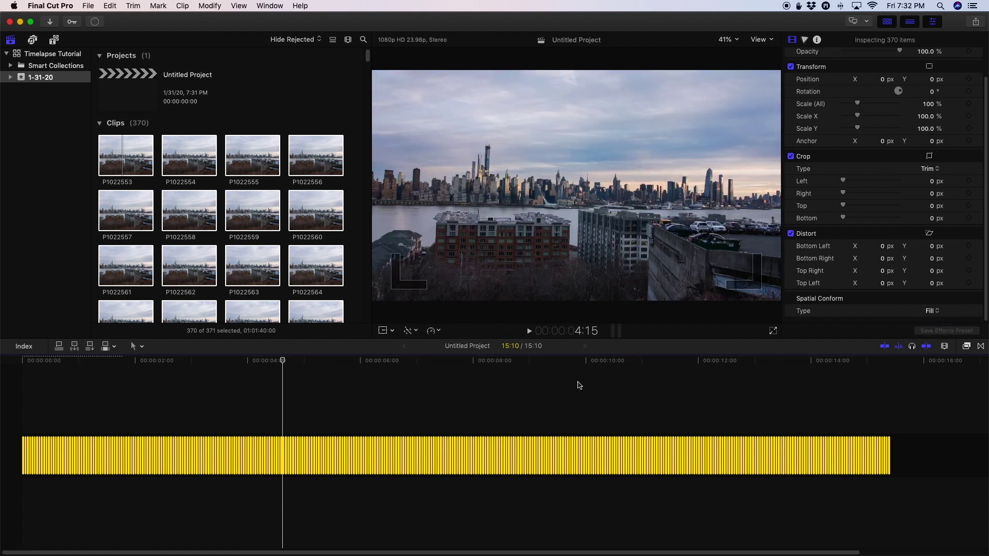
{"action": "left_click", "coordinate": [421, 410]}
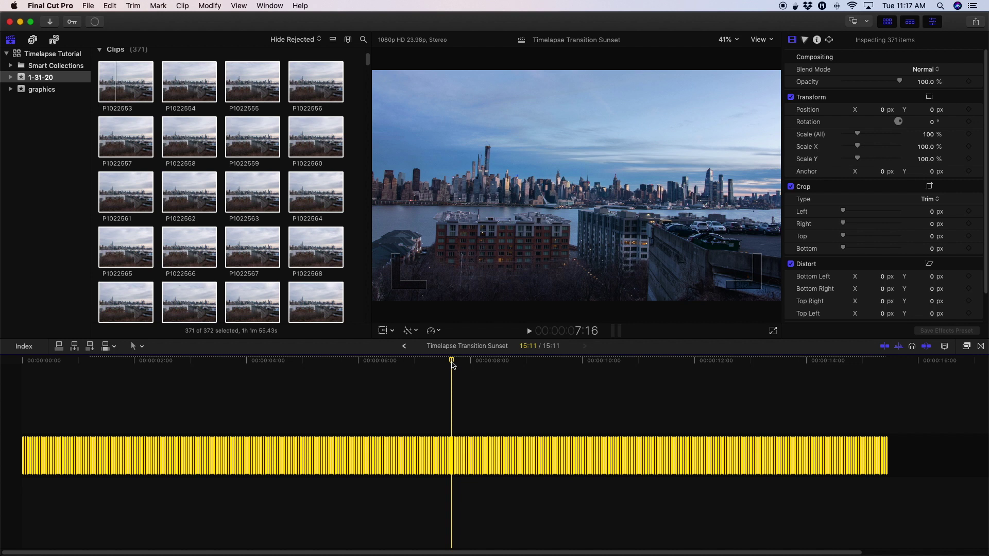
- Combine all the timeline stills into a compound clip named Timelapse Transition Sunset Clip in the 1-31-20 event
{"action": "key", "text": "alt+g"}
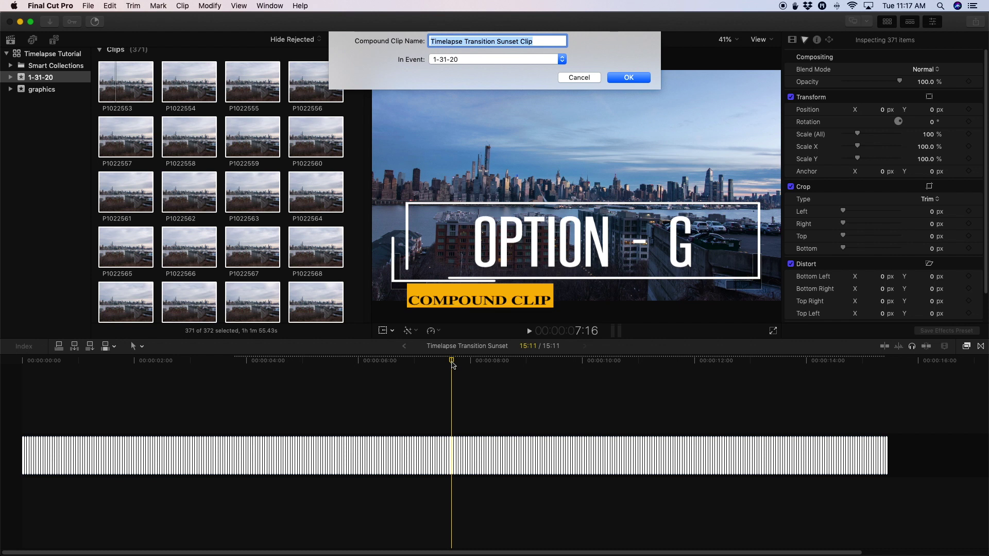
{"action": "left_click", "coordinate": [94, 10]}
{"action": "mouse_move", "coordinate": [100, 24]}
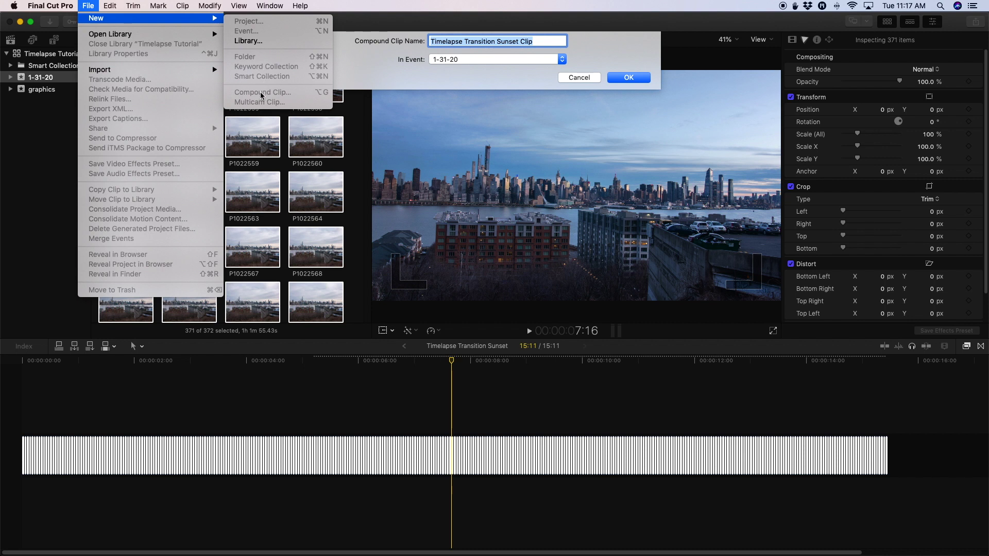
{"action": "left_click", "coordinate": [460, 86]}
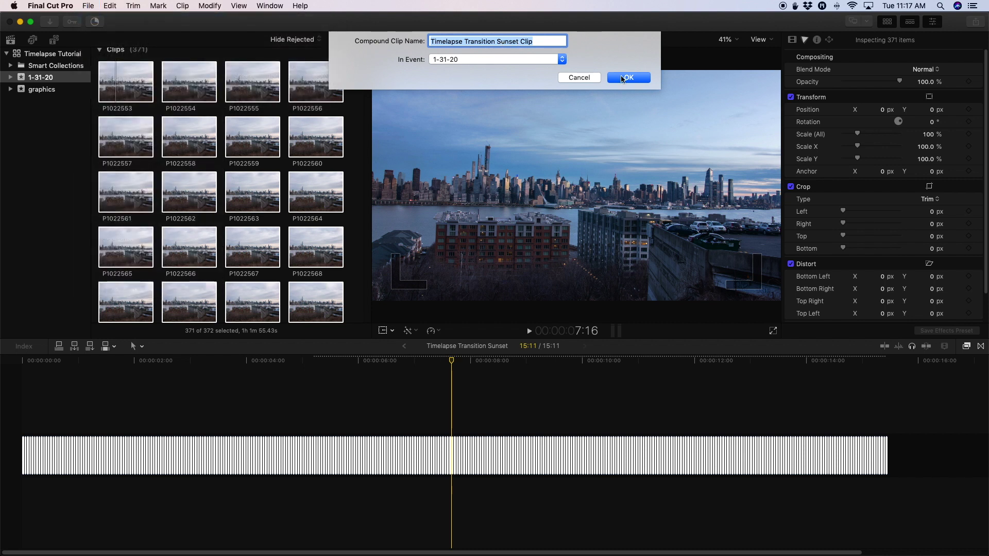
{"action": "left_click", "coordinate": [624, 78]}
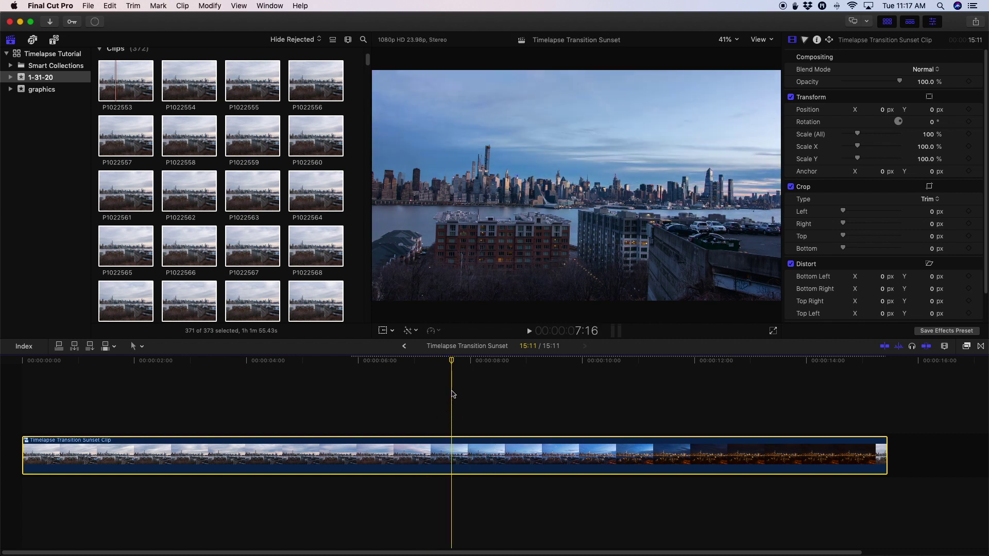
- Open the compound clip to view its individual stills, then return to the parent project at about 5:19
{"action": "double_click", "coordinate": [443, 444]}
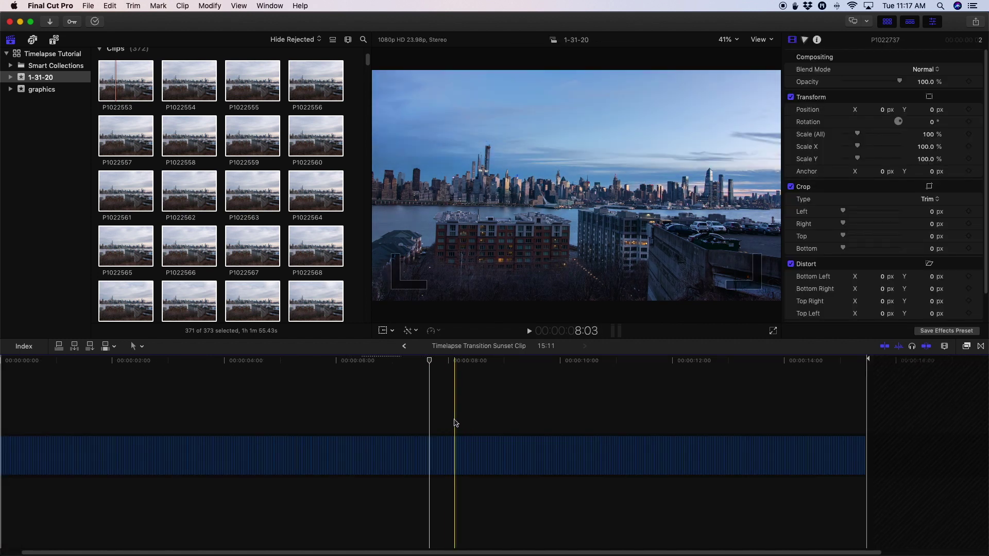
{"action": "left_click", "coordinate": [404, 346]}
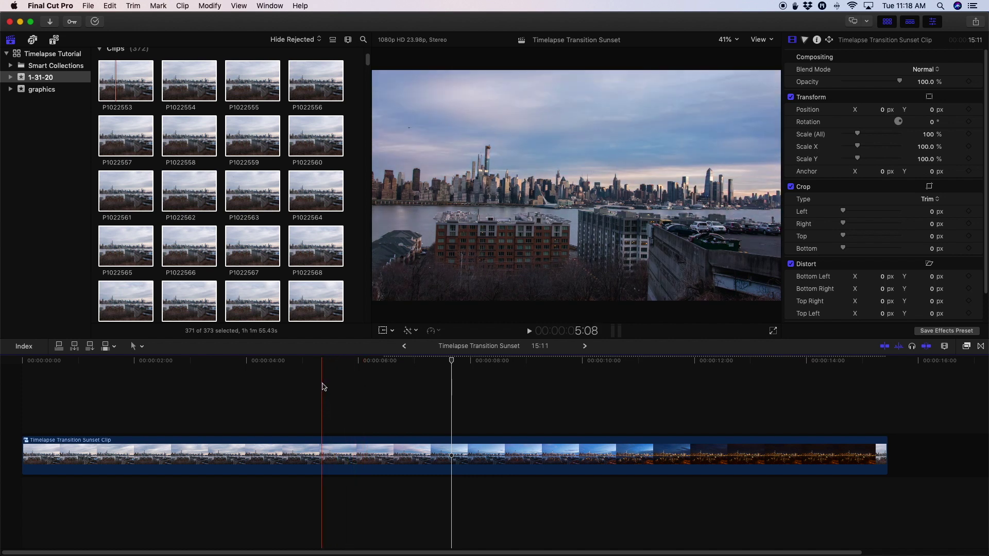
{"action": "left_click", "coordinate": [347, 387]}
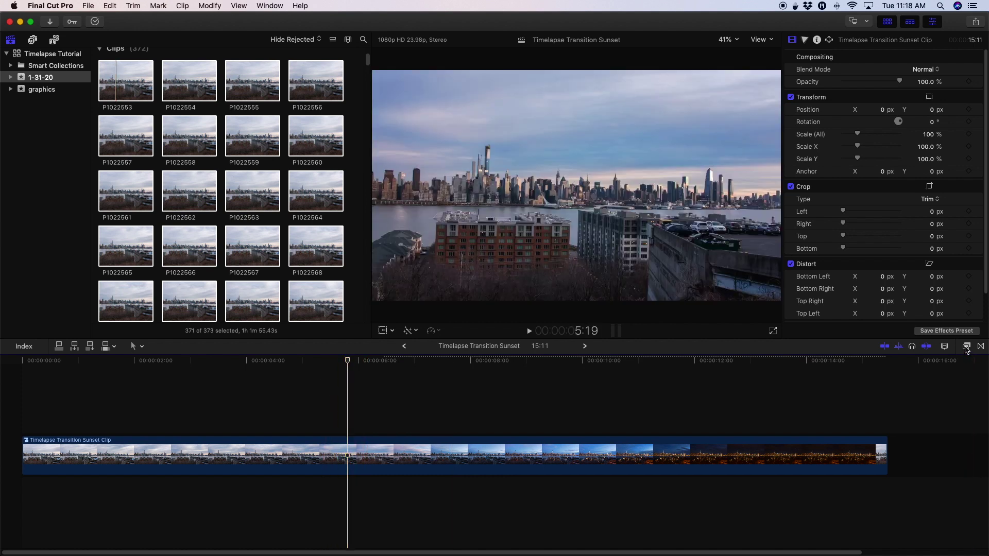
- Apply the Custom LUT effect from the Color category to the Timelapse Transition Sunset Clip
{"action": "left_click", "coordinate": [967, 346]}
{"action": "scroll", "coordinate": [826, 471], "scroll_direction": "down", "scroll_amount": 5}
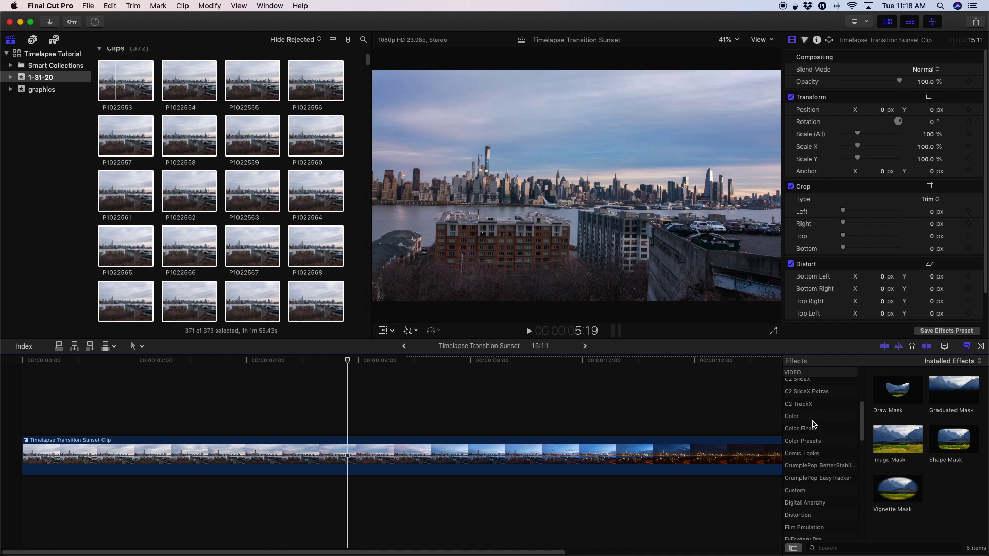
{"action": "left_click", "coordinate": [813, 417]}
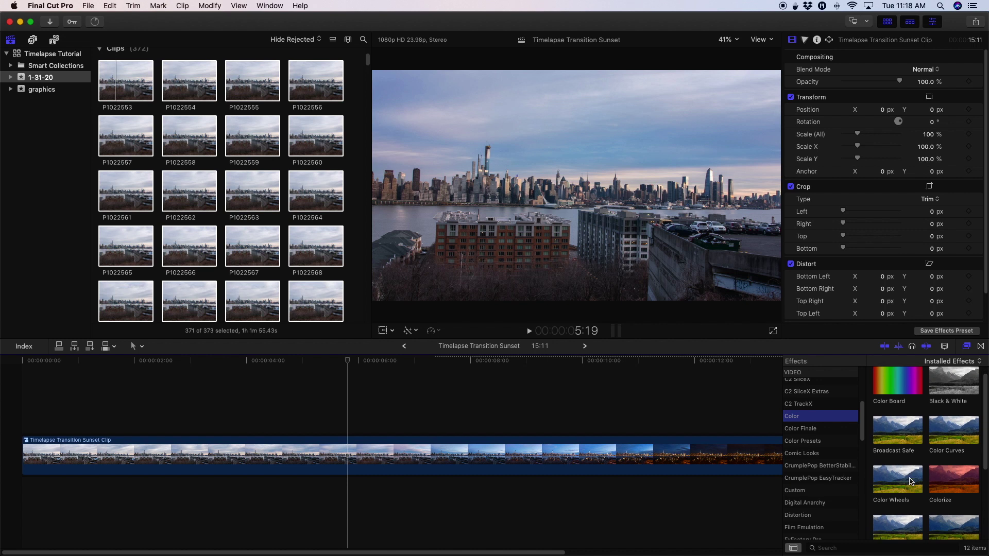
{"action": "scroll", "coordinate": [910, 482], "scroll_direction": "down", "scroll_amount": 2}
{"action": "left_click_drag", "start_coordinate": [902, 483], "coordinate": [472, 452]}
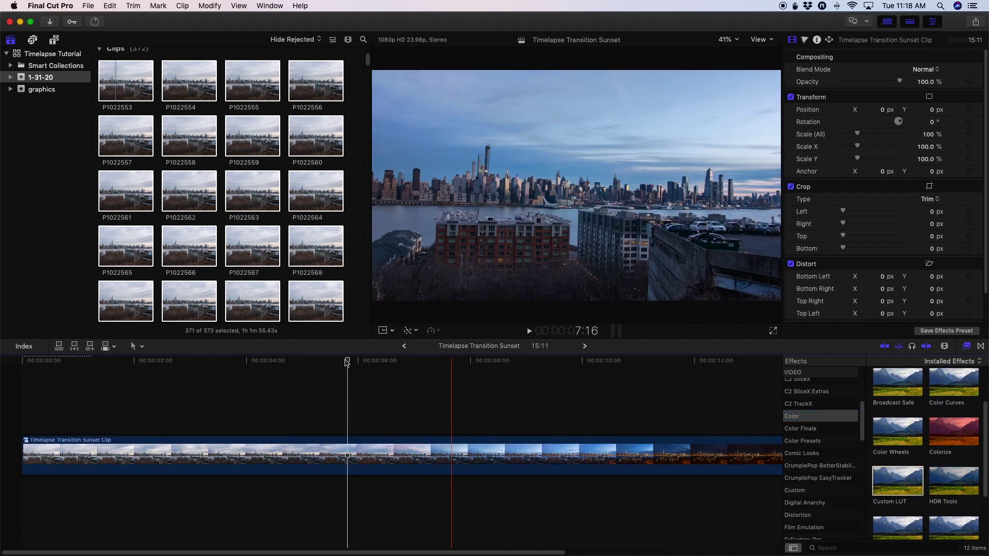
- Load the OSIRIS_M31 - LOG LUT in the Custom LUT effect and reduce its mix to 0.3
{"action": "left_click", "coordinate": [863, 85]}
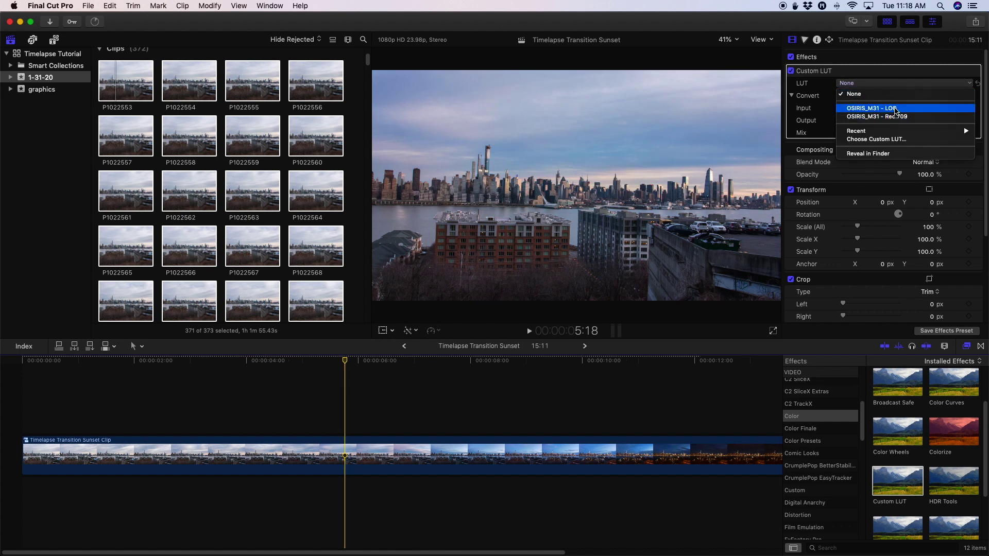
{"action": "left_click", "coordinate": [896, 109]}
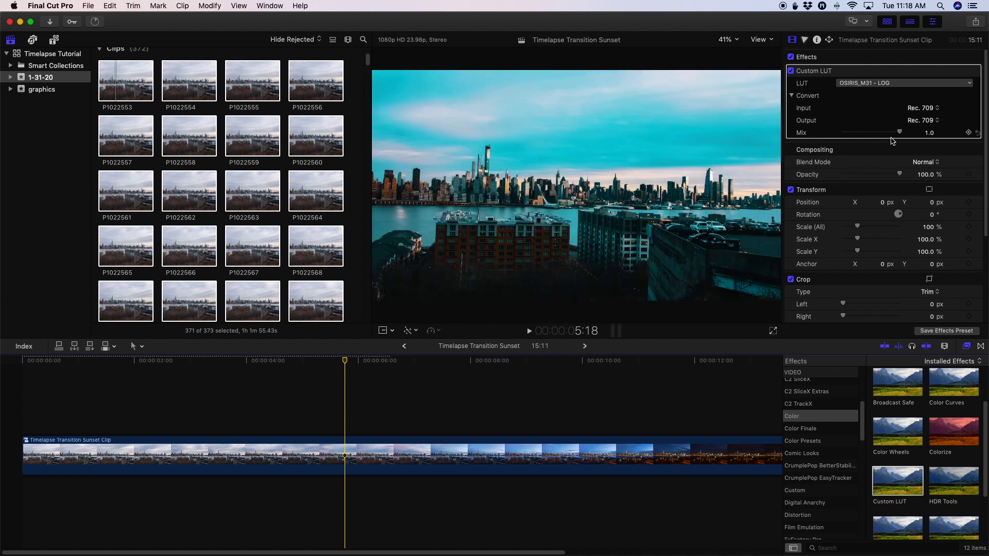
{"action": "left_click_drag", "start_coordinate": [900, 134], "coordinate": [874, 132]}
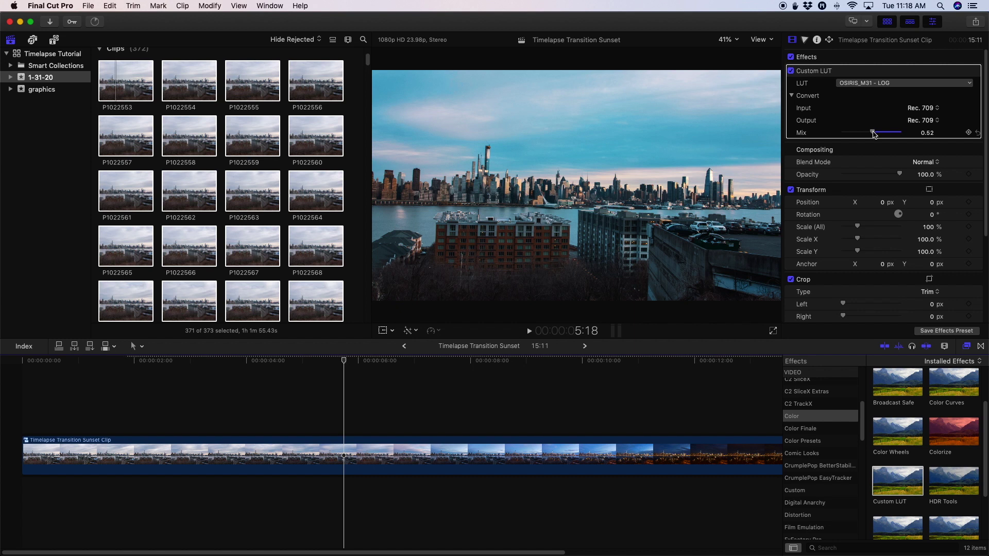
{"action": "left_click_drag", "start_coordinate": [874, 134], "coordinate": [866, 135]}
- Compare the clip with the Custom LUT effect off and on, and play the graded timelapse from near its start
{"action": "left_click", "coordinate": [791, 71]}
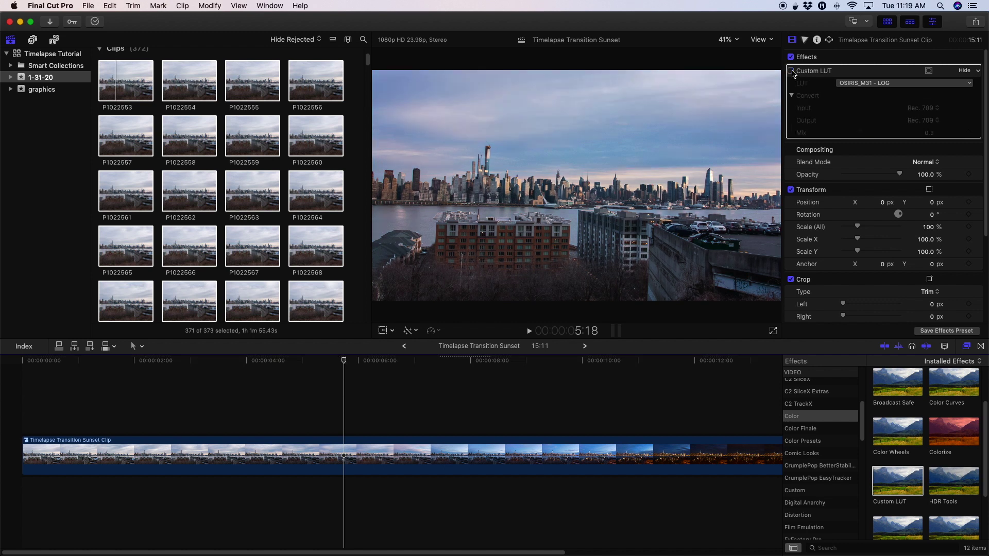
{"action": "left_click", "coordinate": [792, 72]}
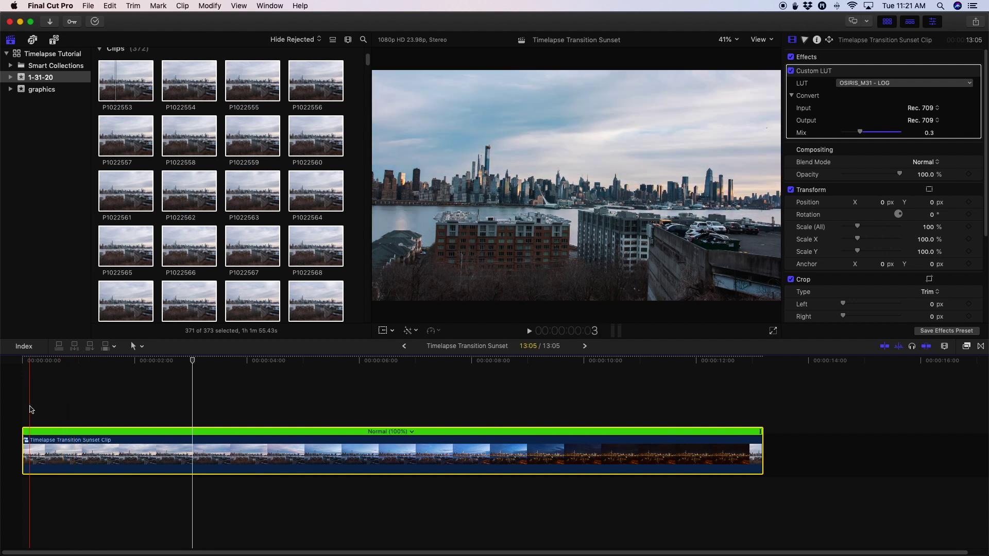
{"action": "key", "text": "space"}
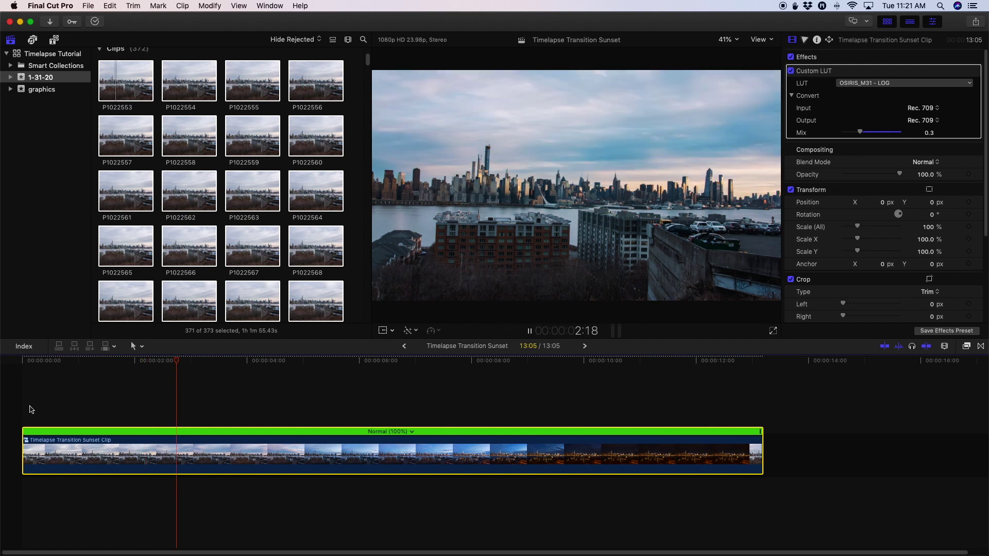
- Speed up the Timelapse Transition Sunset Clip to 120%, shortening it to 11:00, and play it from the start to review the pace
{"action": "key", "text": "space"}
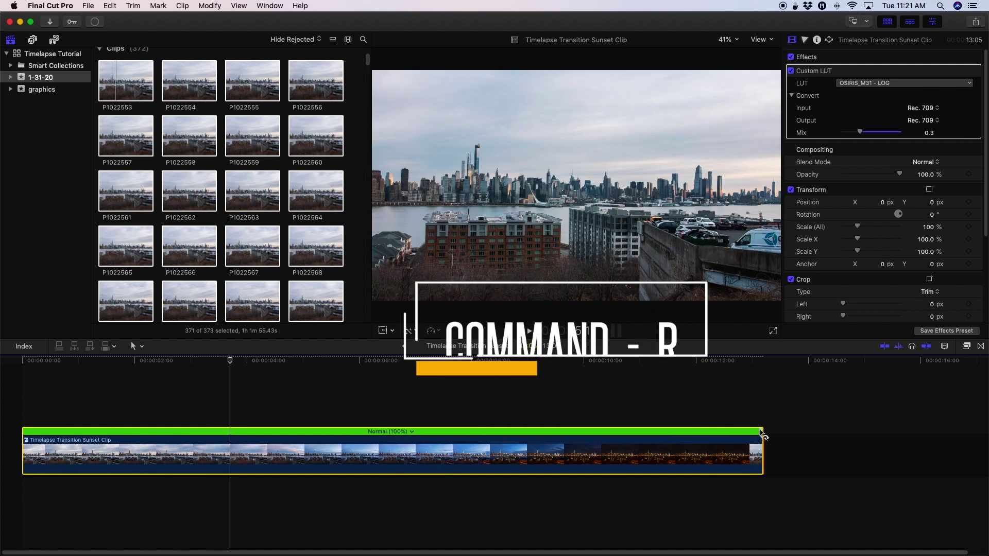
{"action": "left_click_drag", "start_coordinate": [762, 433], "coordinate": [643, 452]}
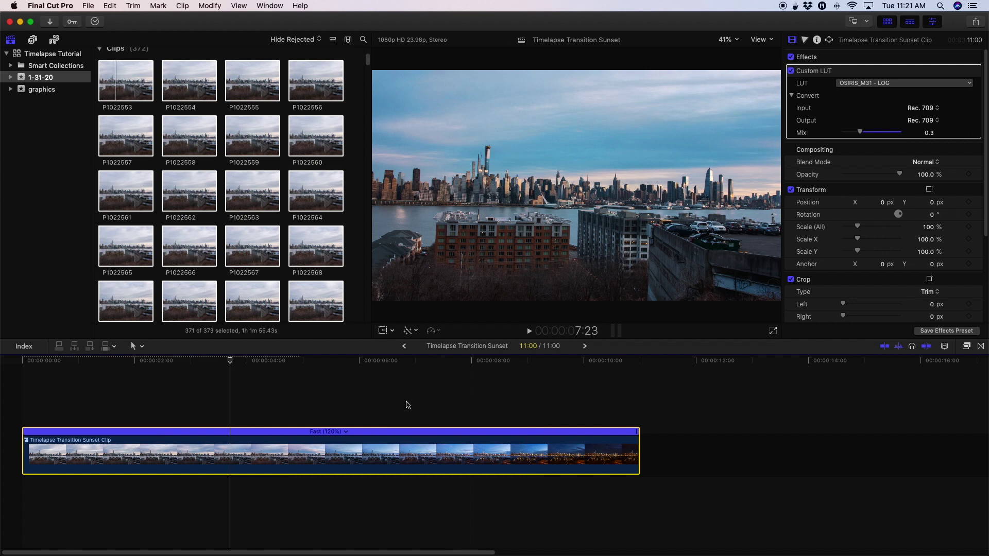
{"action": "key", "text": "space"}
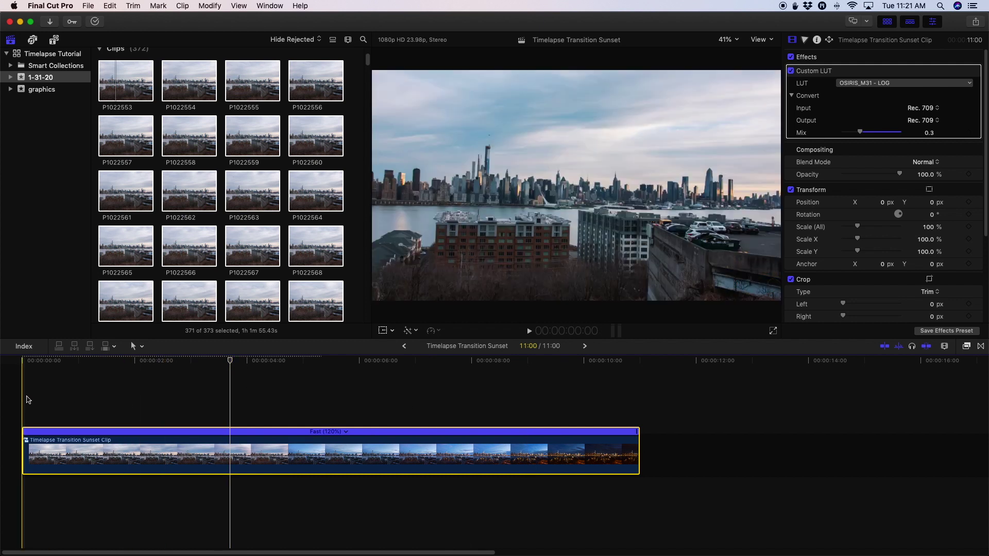
{"action": "key", "text": "space"}
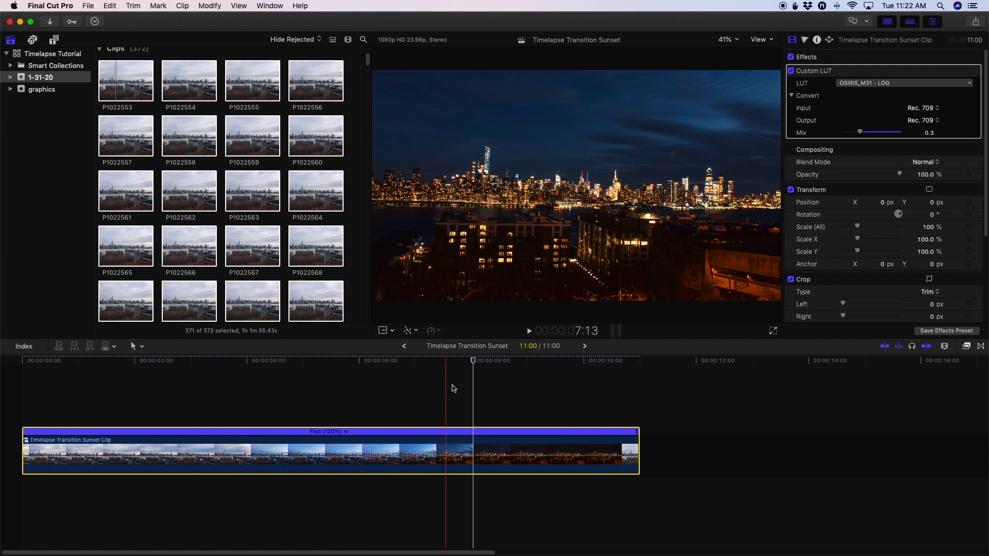
{"action": "left_click", "coordinate": [393, 394]}
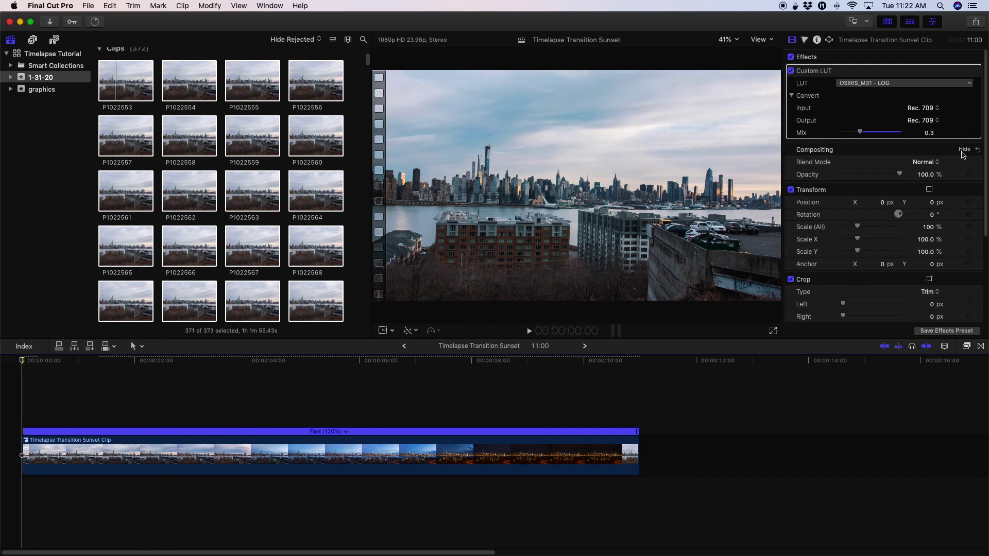
- Keyframe the clip's Position at its start and end, and its Scale (All) from 100% at the start to 110% at the end
{"action": "left_click", "coordinate": [969, 202]}
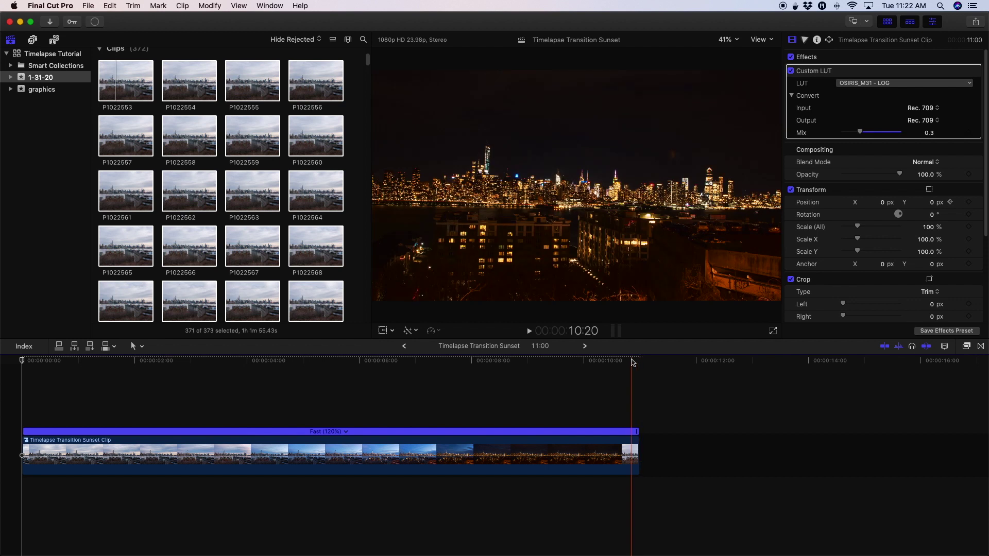
{"action": "key", "text": "Down"}
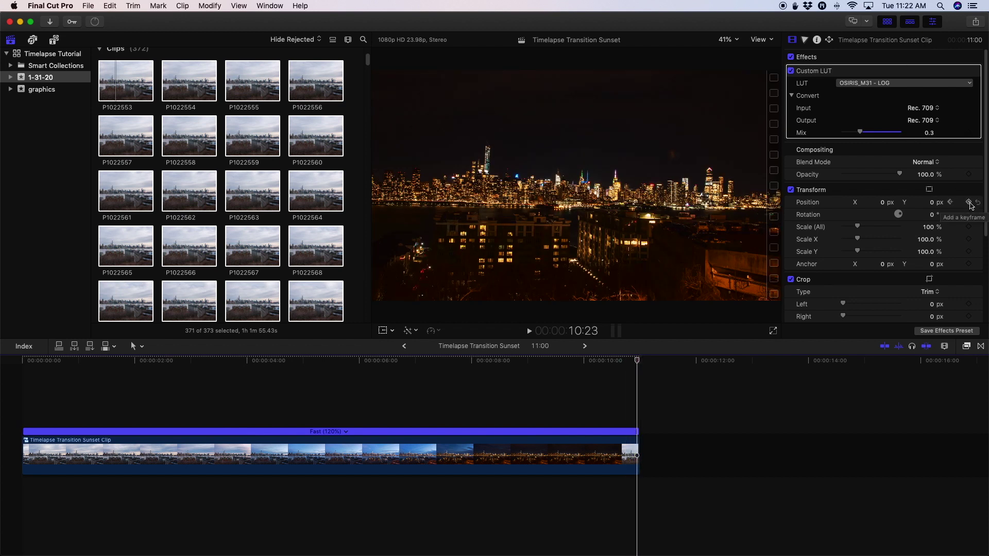
{"action": "key", "text": "Up"}
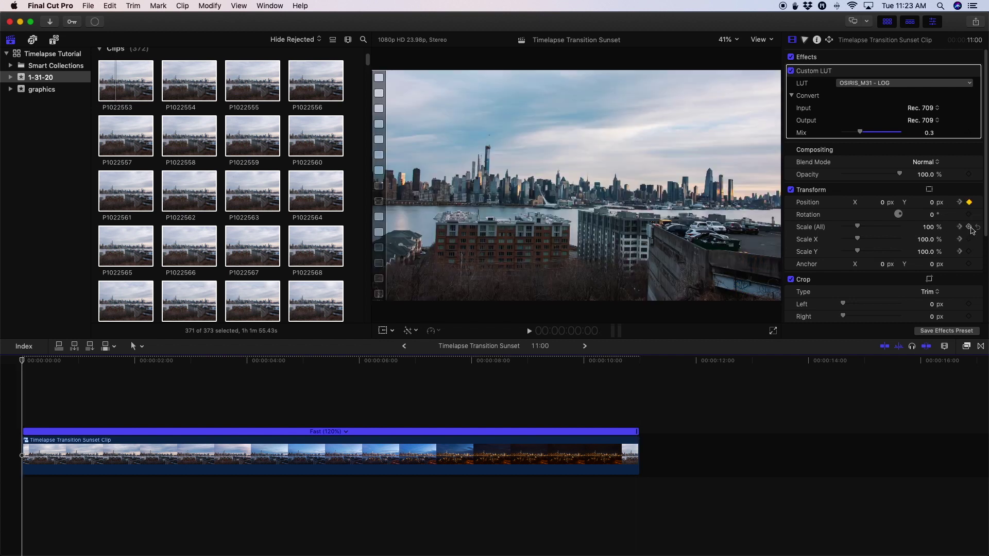
{"action": "left_click", "coordinate": [960, 227]}
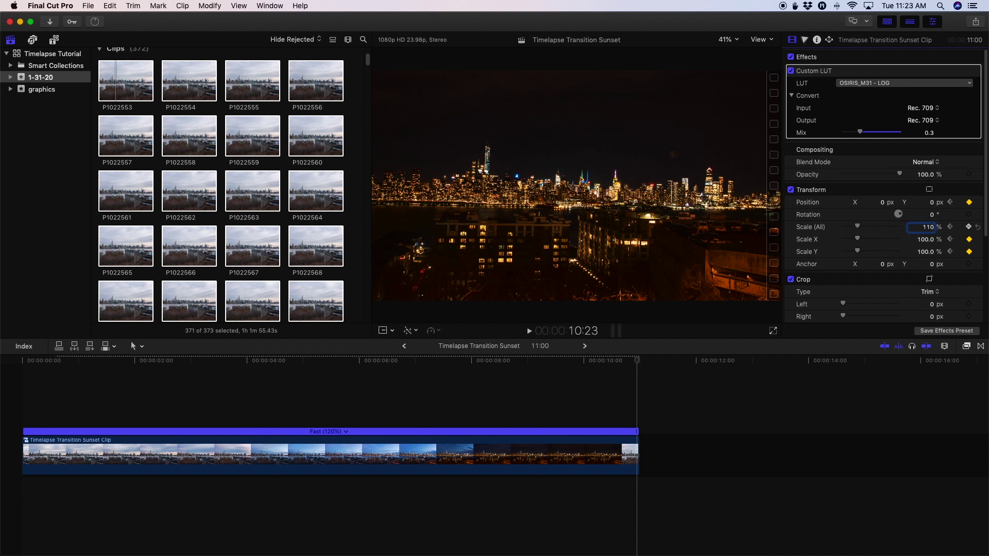
{"action": "key", "text": "Return"}
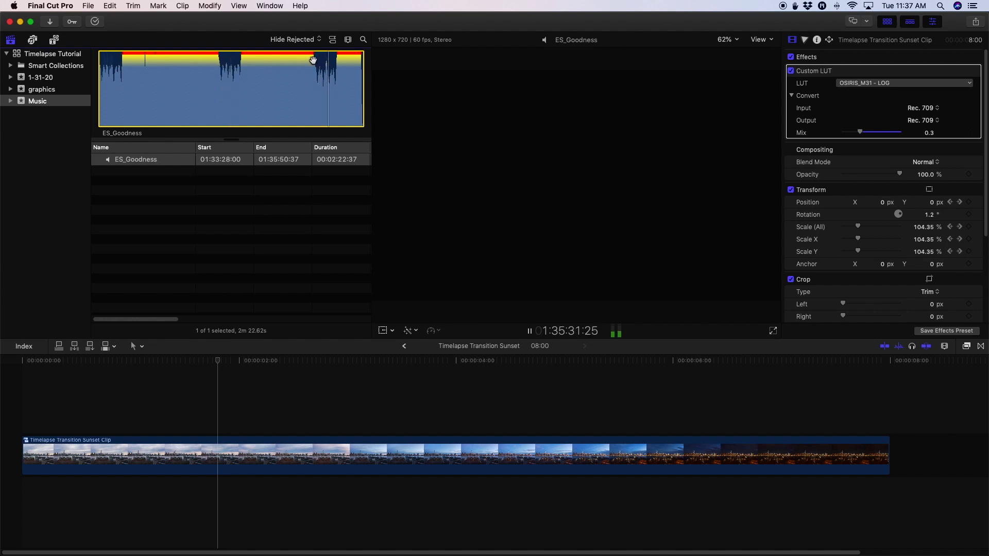
- Add the opening section of the ES_Goodness music beneath the timelapse clip and trim its end to match the clip at 8:00
{"action": "left_click_drag", "start_coordinate": [336, 62], "coordinate": [13, 398]}
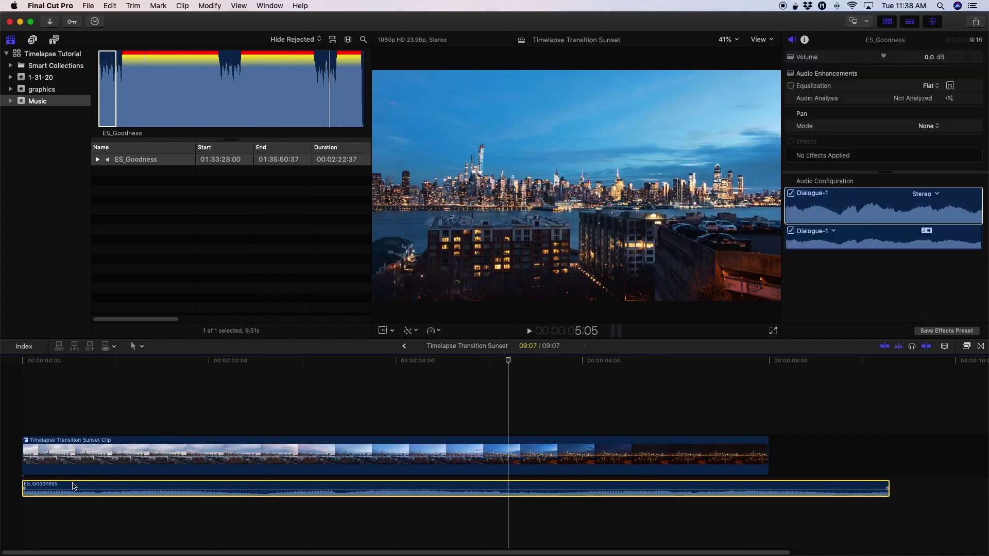
{"action": "left_click", "coordinate": [41, 398]}
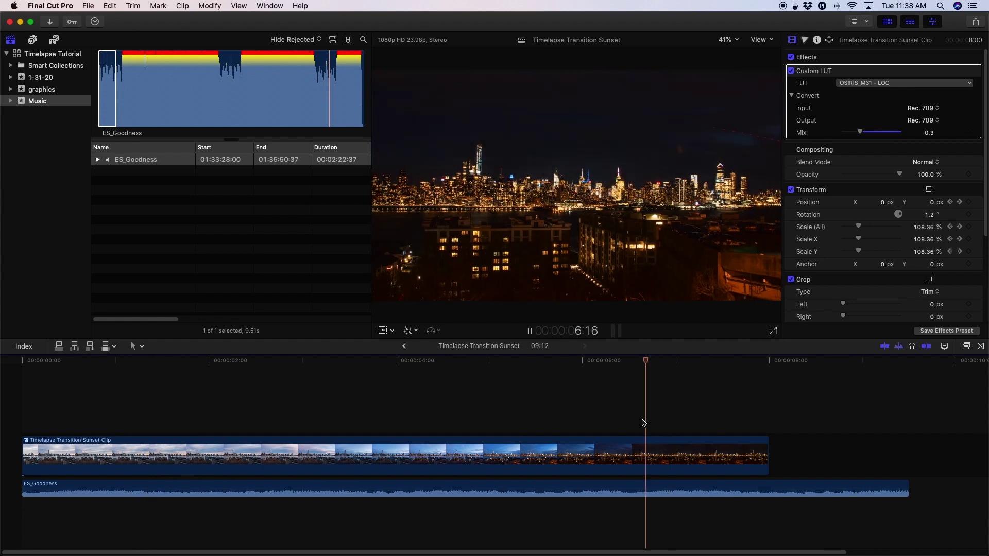
{"action": "left_click", "coordinate": [776, 490]}
{"action": "left_click_drag", "start_coordinate": [908, 489], "coordinate": [755, 487]}
- Play the timelapse with its music from the beginning and stop at about 1:15
{"action": "key", "text": "Home"}
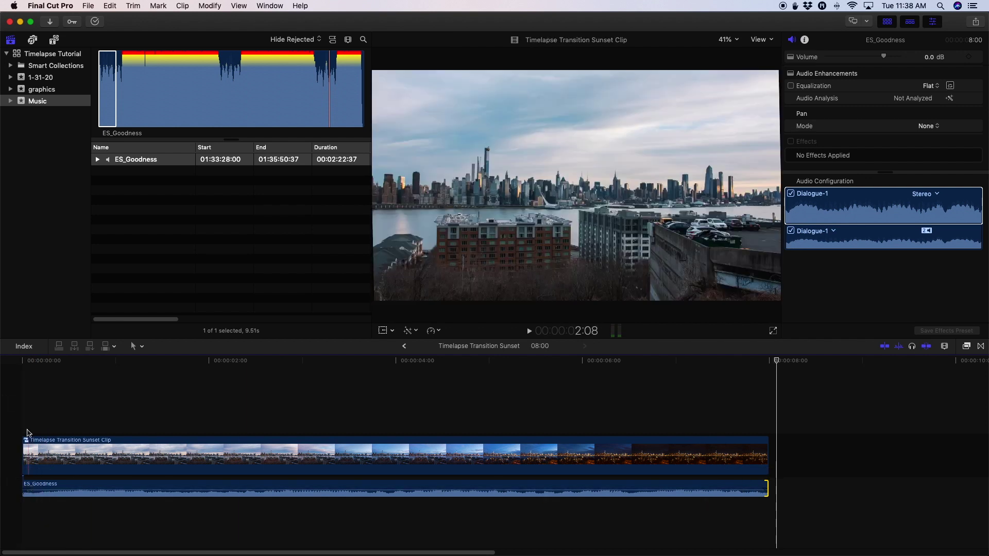
{"action": "key", "text": "space"}
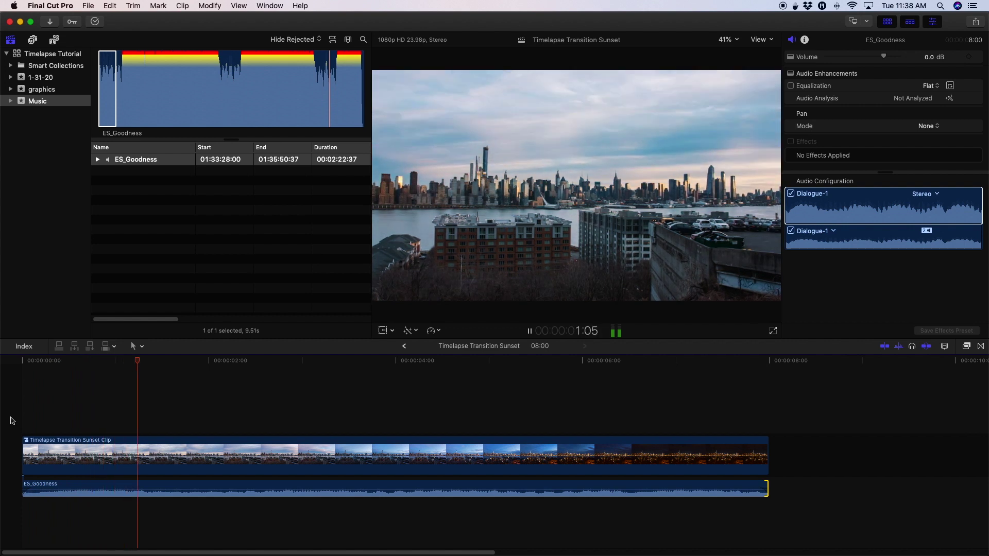
{"action": "left_click", "coordinate": [174, 456]}
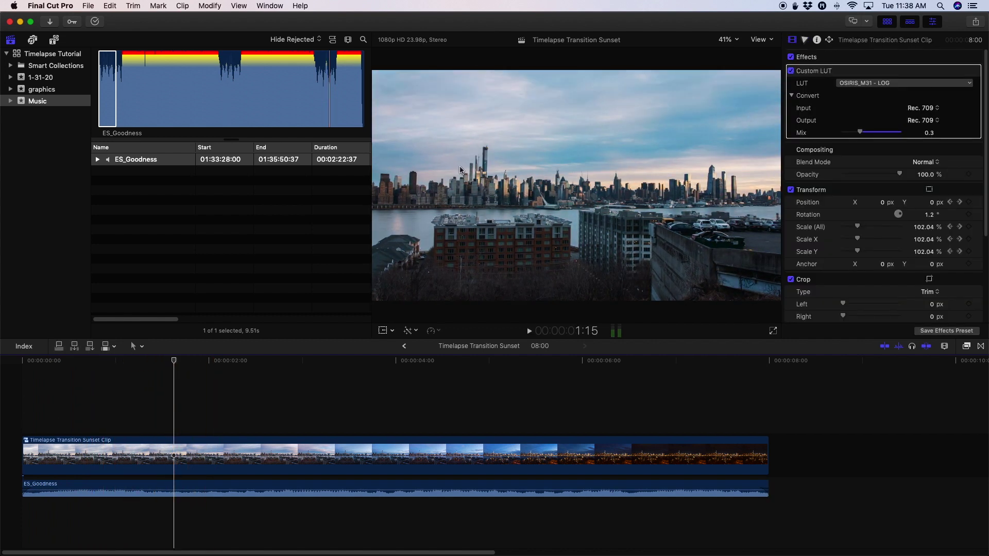